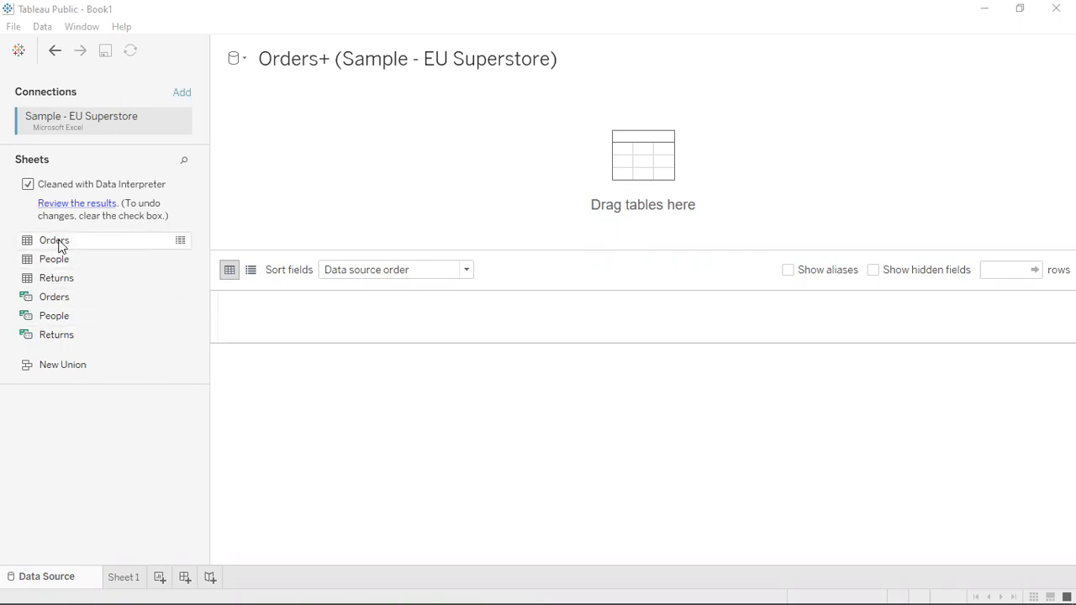
# Add the Orders table to the data source, left-join the People table to it, and go to Sheet 1
pyautogui.moveTo(59, 245); pyautogui.dragTo(298, 186)
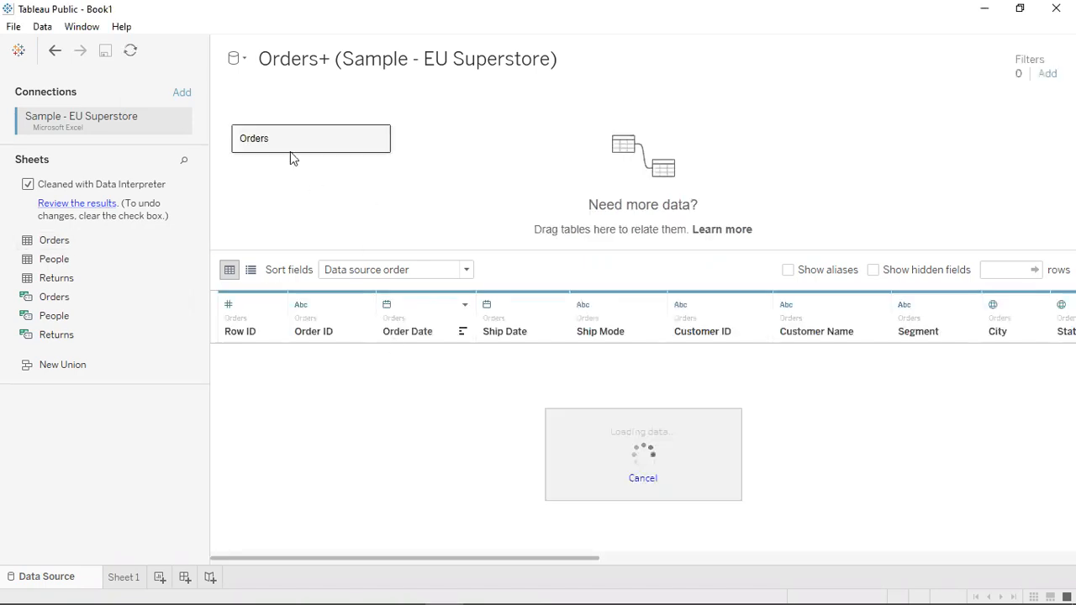
pyautogui.doubleClick(292, 153)
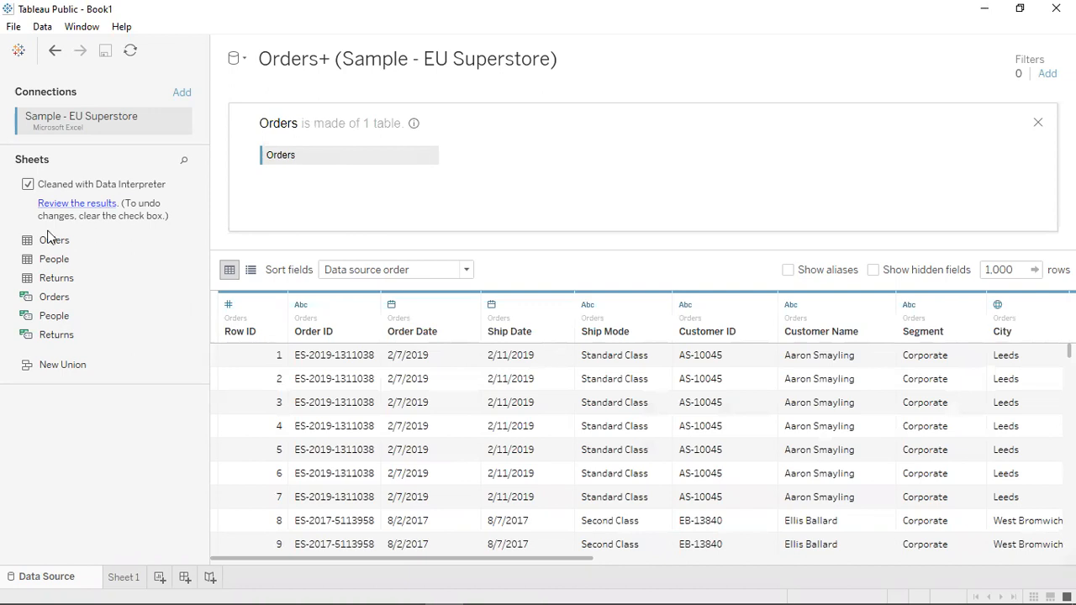
pyautogui.moveTo(57, 259); pyautogui.dragTo(515, 166)
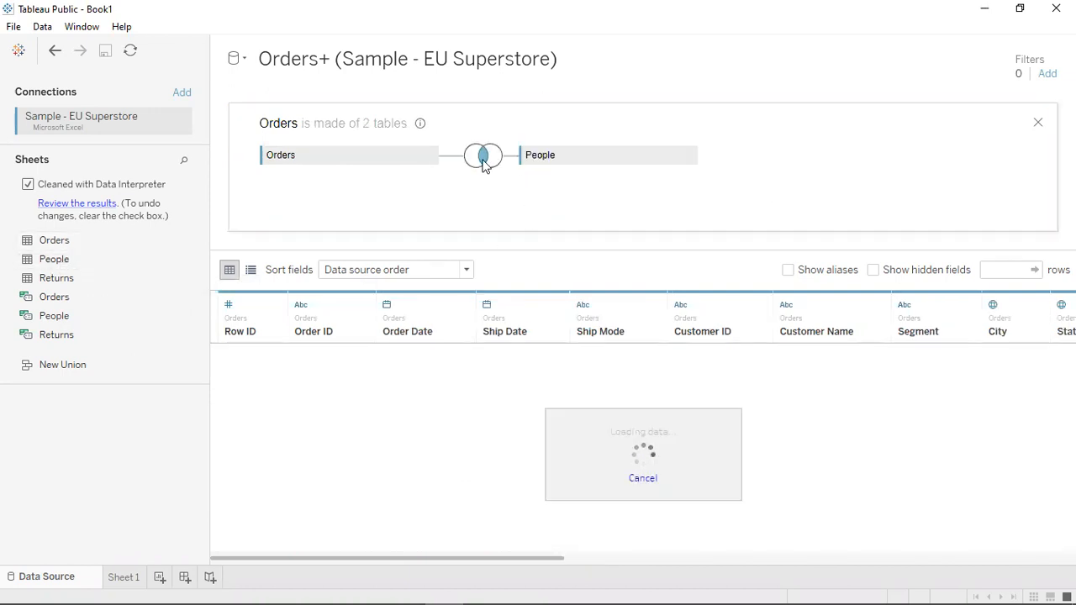
pyautogui.click(483, 162)
pyautogui.click(445, 214)
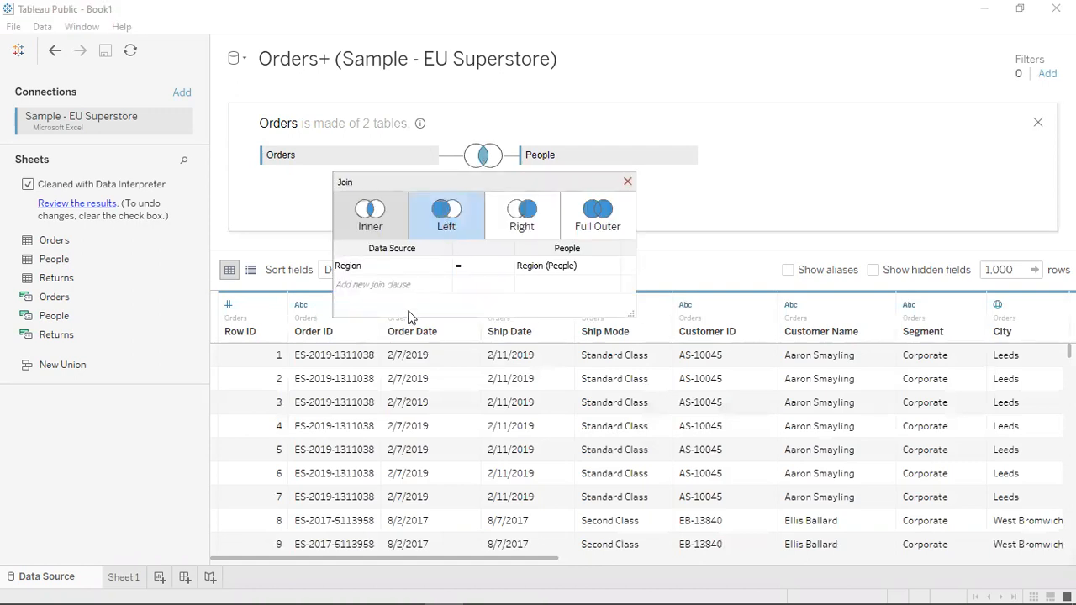
pyautogui.click(123, 578)
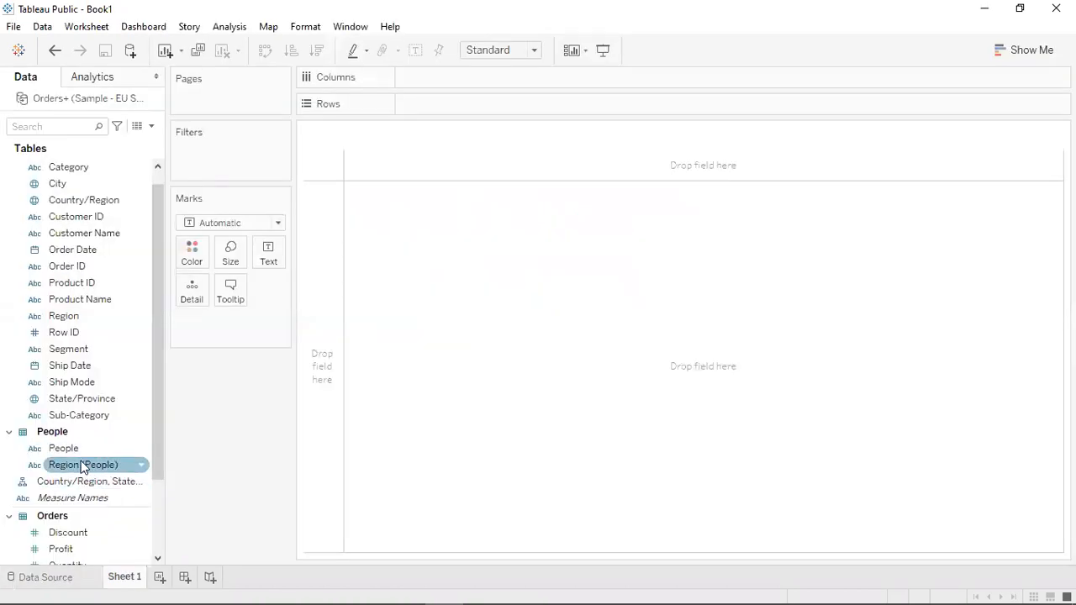
# Try to place the Country/Region hierarchy on Rows
pyautogui.scroll(-3, 96, 466)
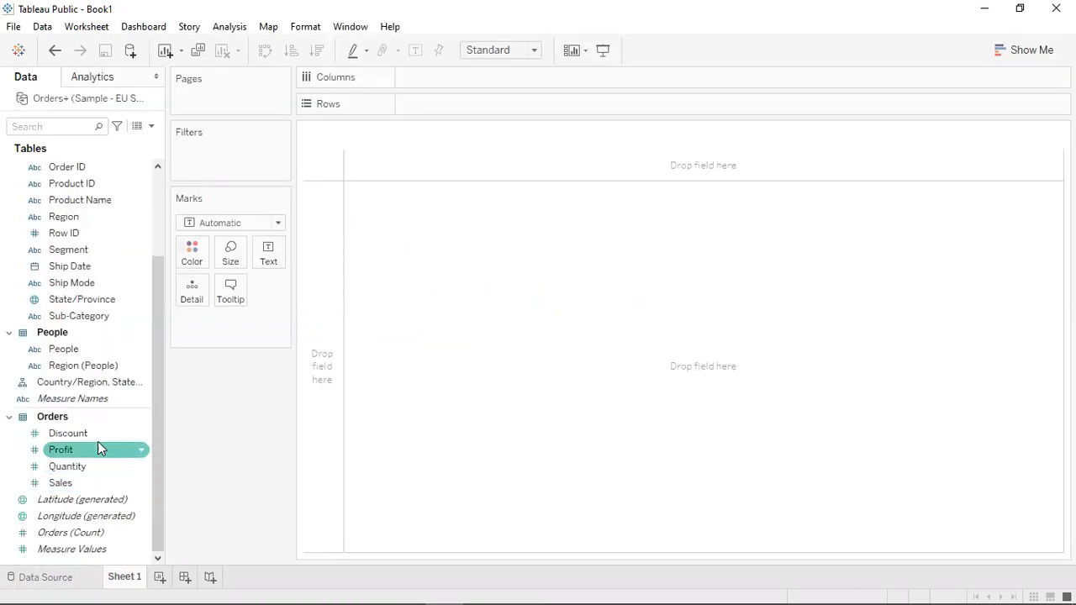
pyautogui.click(87, 382)
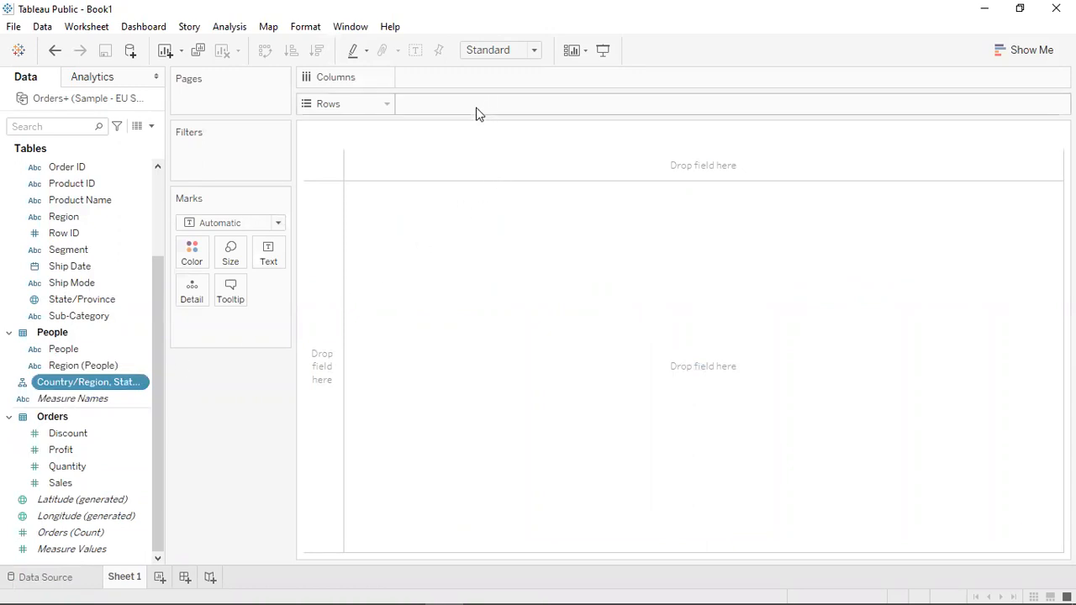
pyautogui.moveTo(104, 382); pyautogui.dragTo(482, 103)
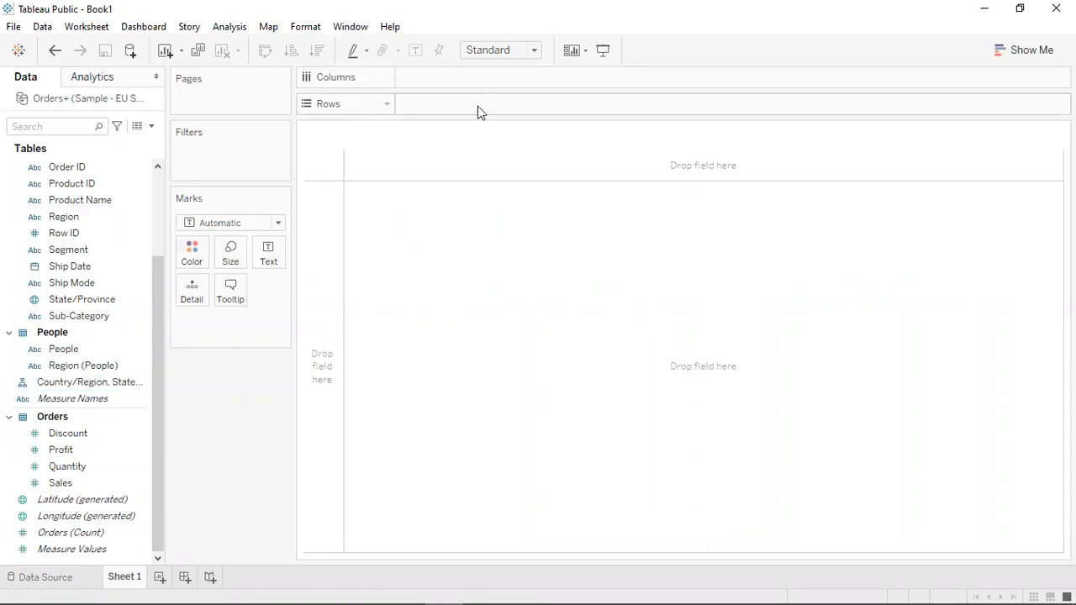
pyautogui.click(84, 382)
pyautogui.scroll(3, 72, 248)
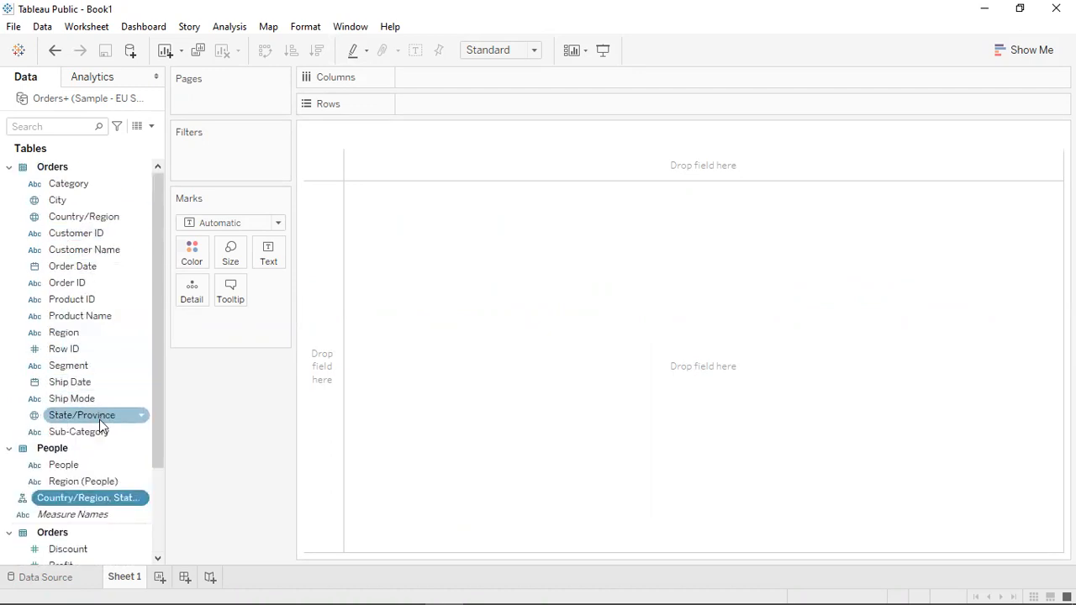
pyautogui.scroll(-2, 85, 443)
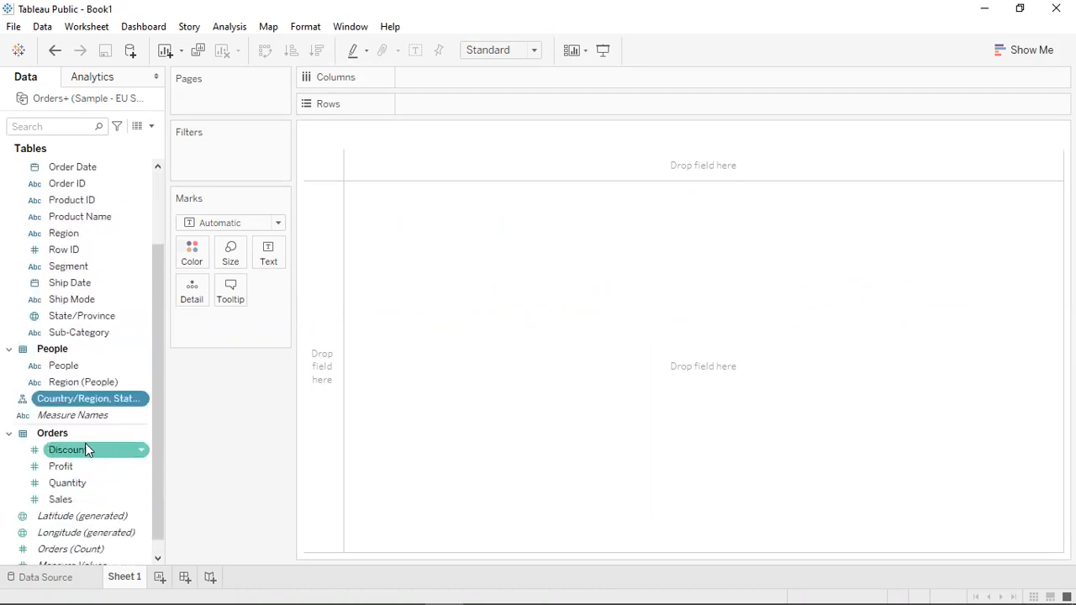
pyautogui.click(74, 383)
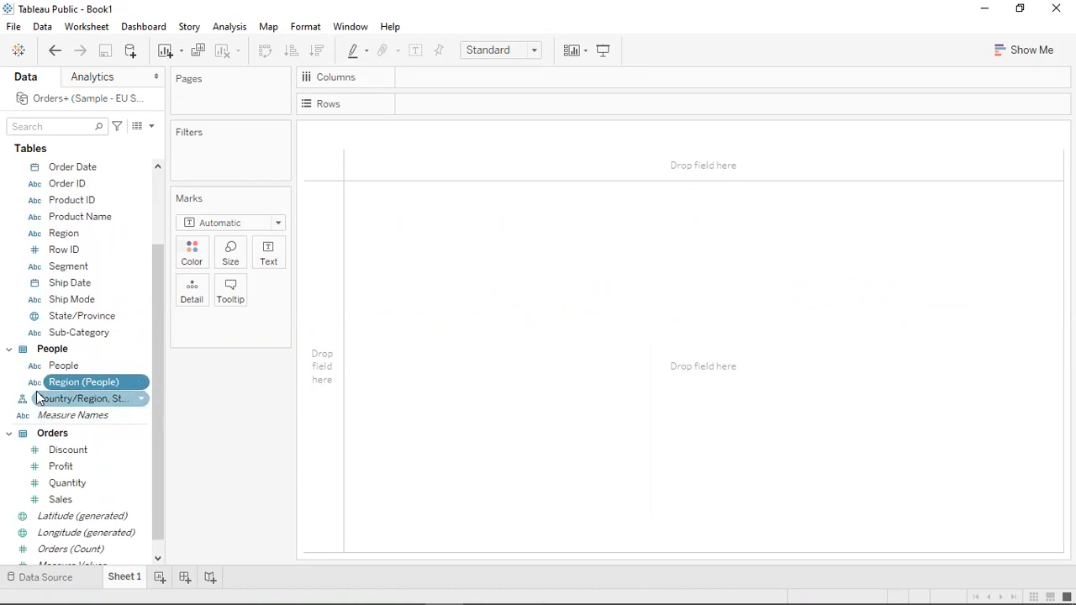
pyautogui.click(54, 400)
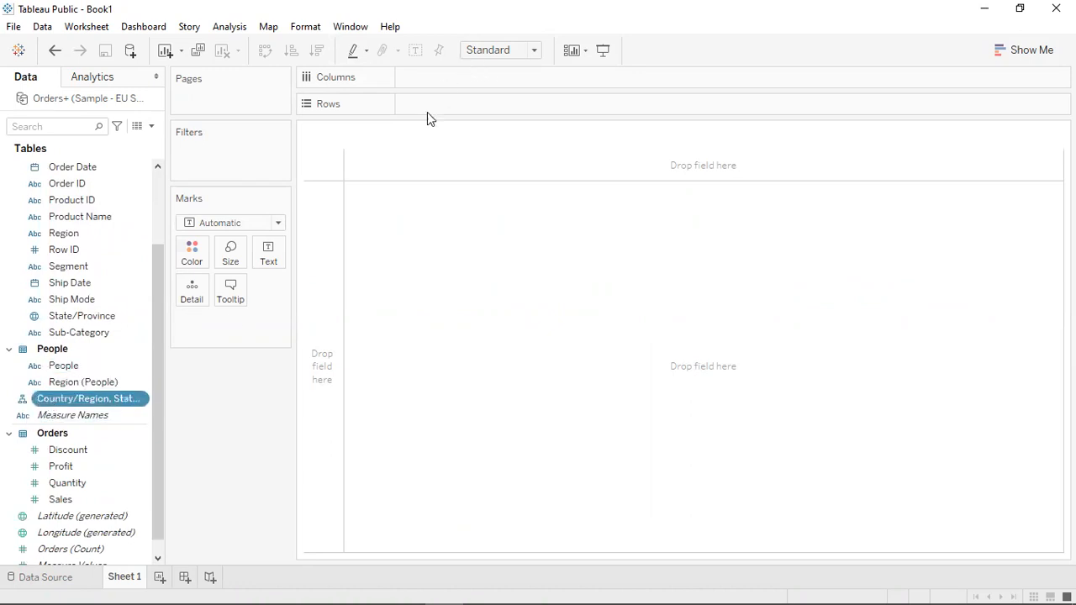
# Place the Country/Region field from the Orders table on Rows
pyautogui.moveTo(72, 382); pyautogui.dragTo(110, 300)
pyautogui.scroll(3, 92, 218)
pyautogui.moveTo(94, 217); pyautogui.dragTo(475, 104)
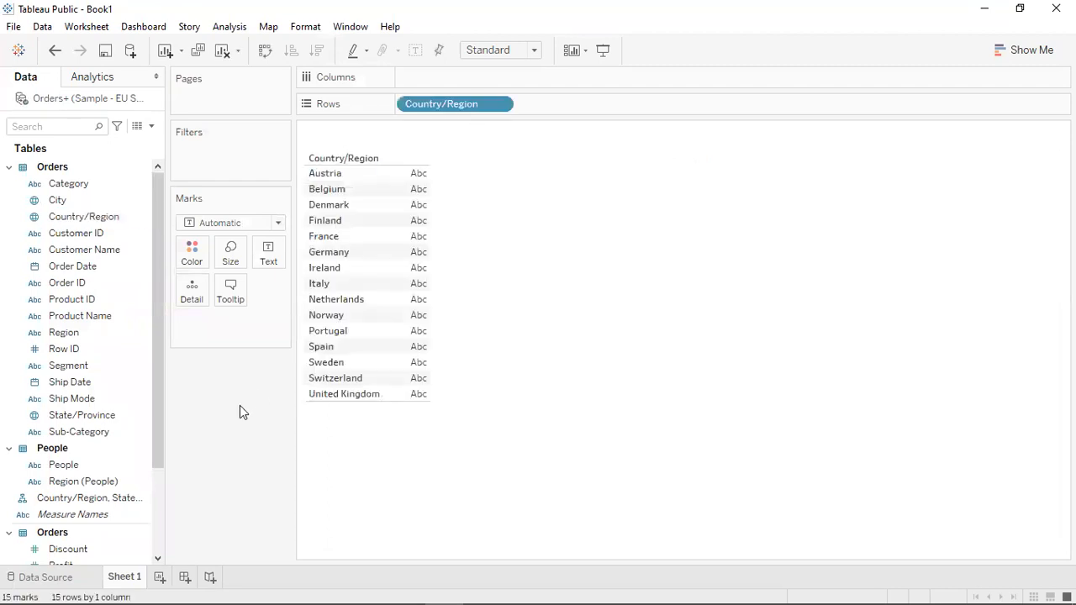
# Add Sales to Columns to make horizontal bars per country, and color the bars blue
pyautogui.click(100, 434)
pyautogui.scroll(-3, 96, 435)
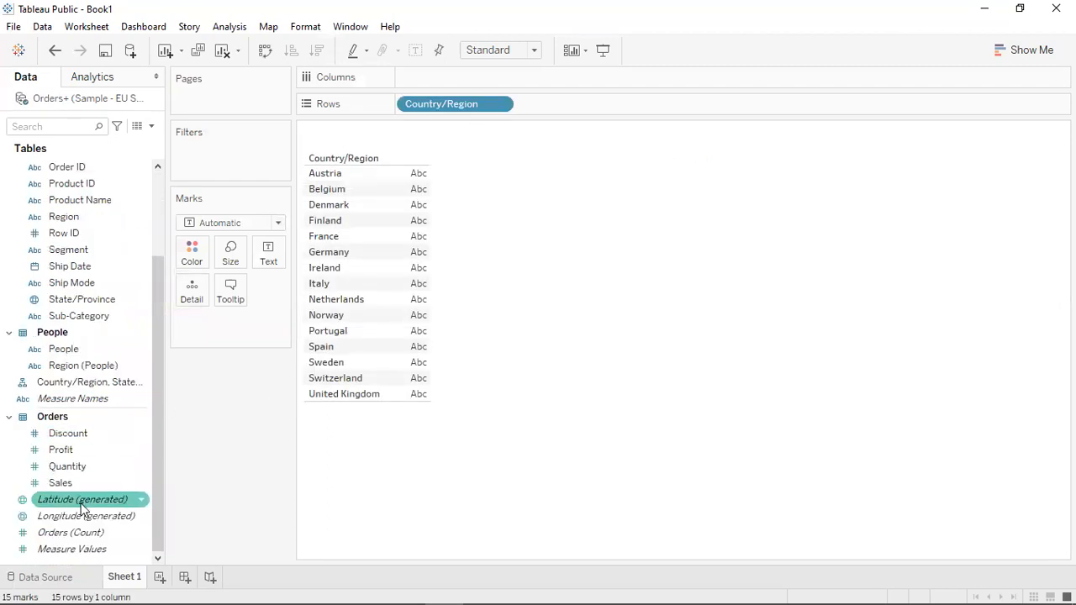
pyautogui.click(101, 475)
pyautogui.moveTo(448, 86); pyautogui.dragTo(643, 282)
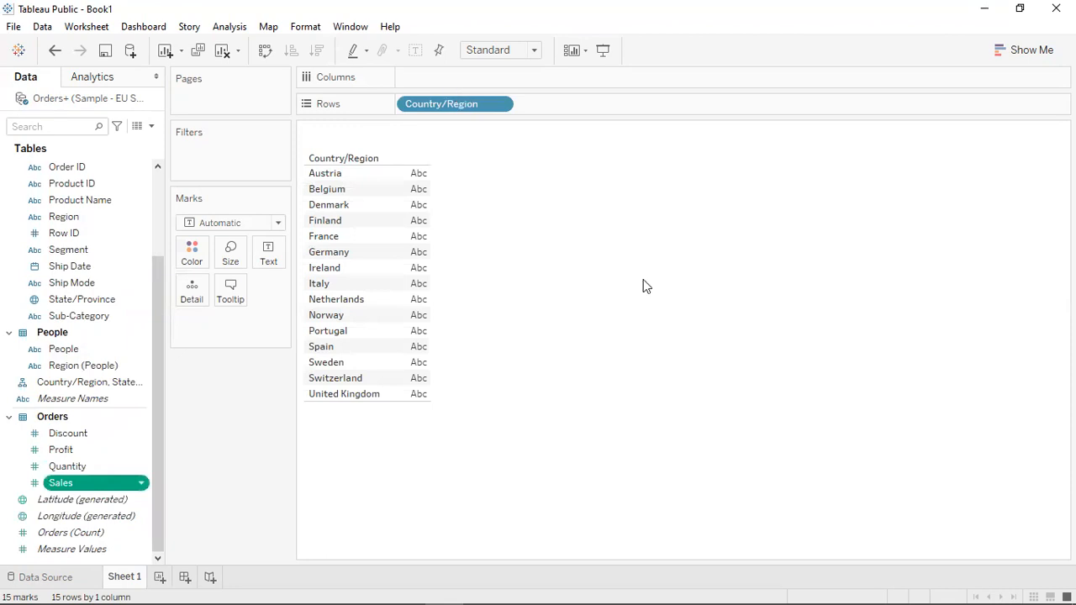
pyautogui.click(191, 252)
pyautogui.click(288, 303)
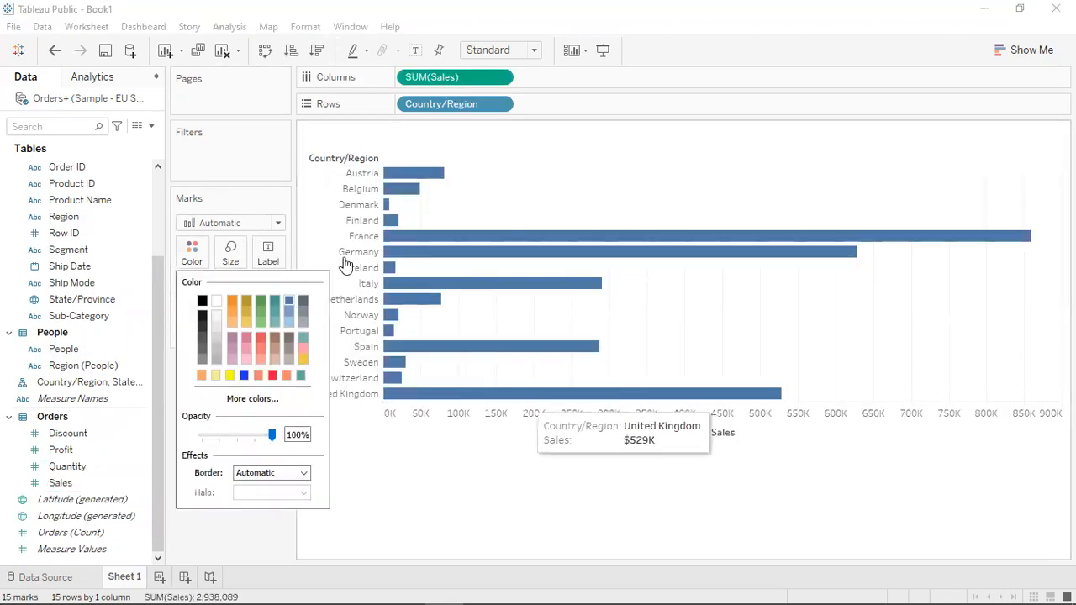
# Sort Country/Region by field in descending order of Sales
pyautogui.click(499, 104)
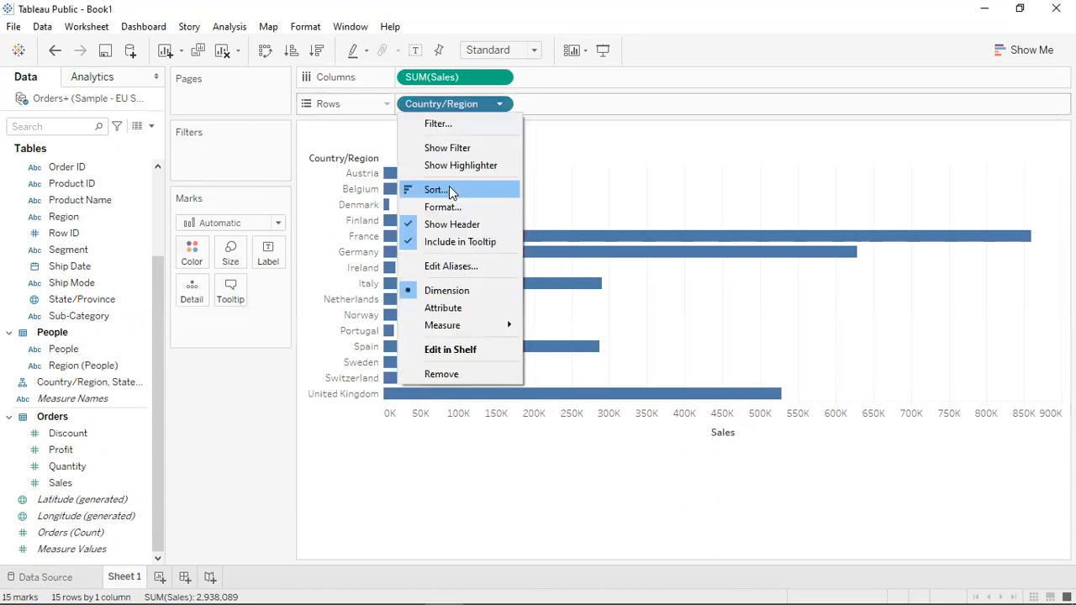
pyautogui.click(450, 192)
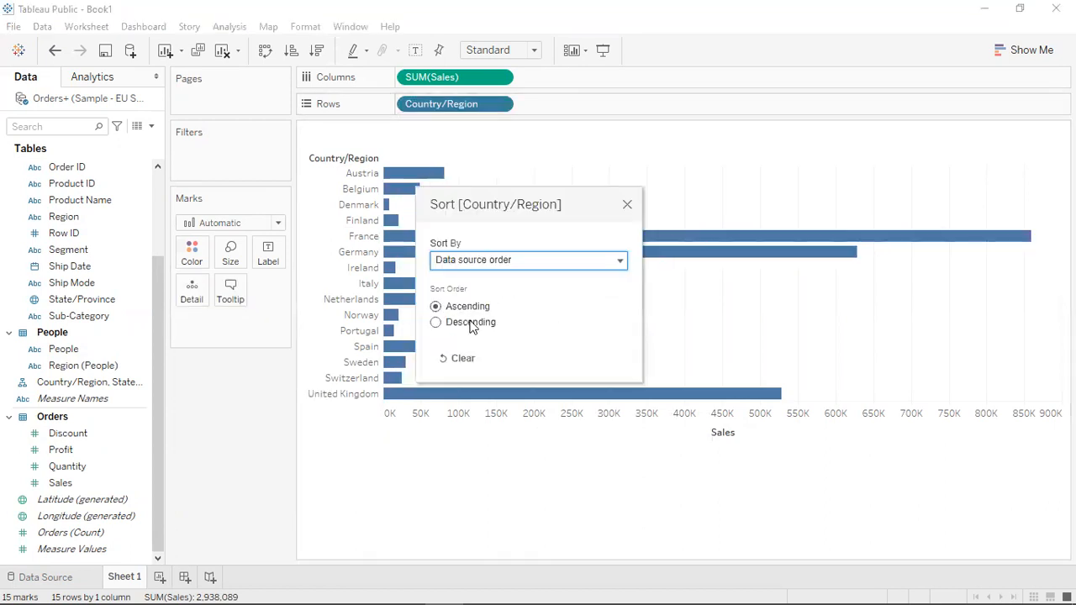
pyautogui.click(468, 324)
pyautogui.click(528, 261)
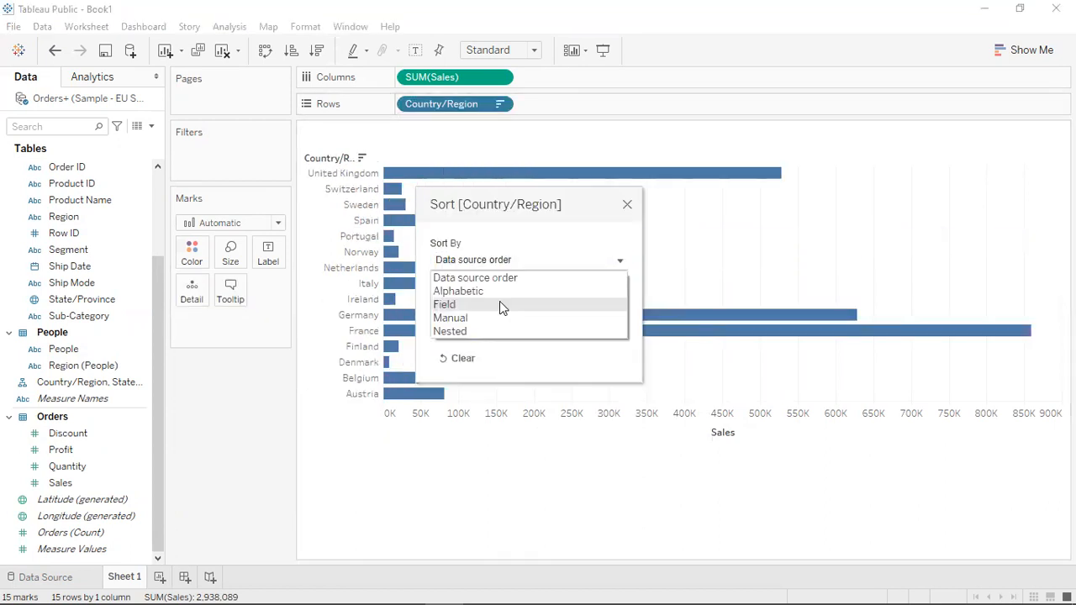
pyautogui.click(627, 204)
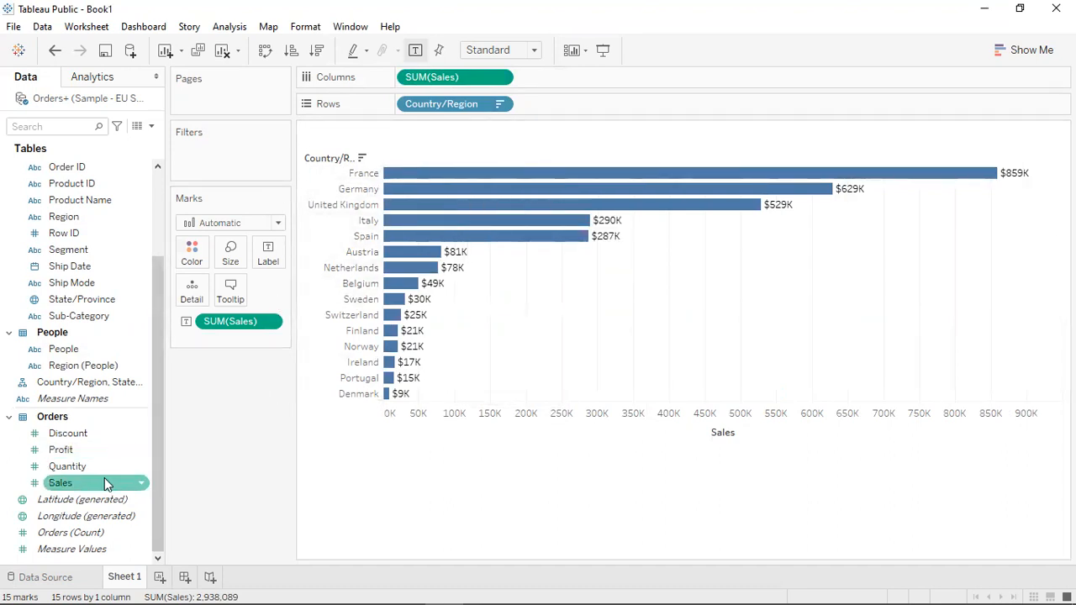
# Add Quantity to Columns beside Sales to create a second bar chart
pyautogui.moveTo(126, 466); pyautogui.dragTo(152, 466)
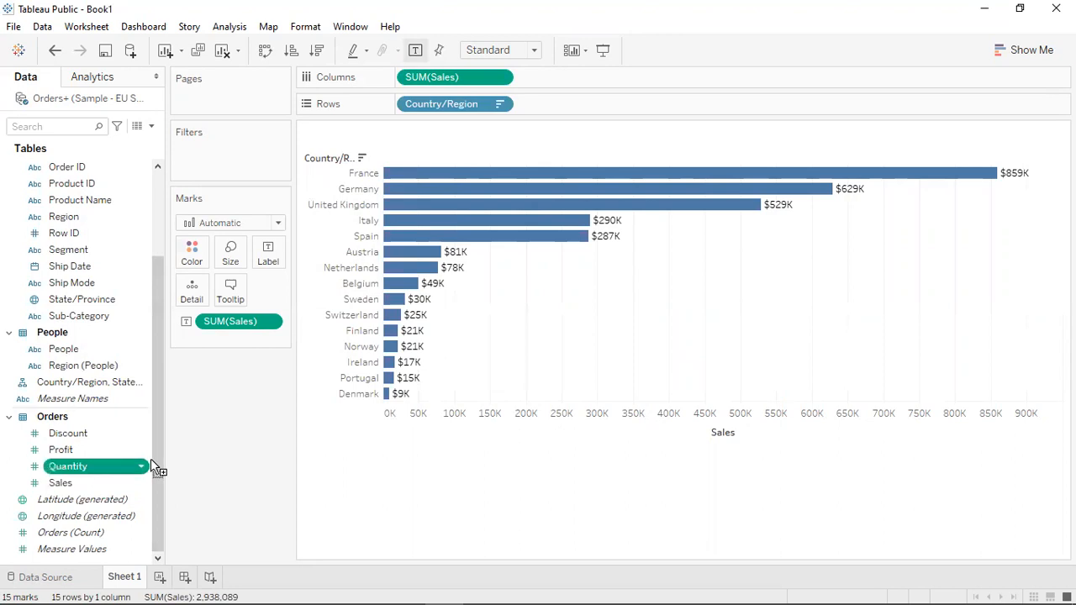
pyautogui.moveTo(633, 67); pyautogui.dragTo(608, 83)
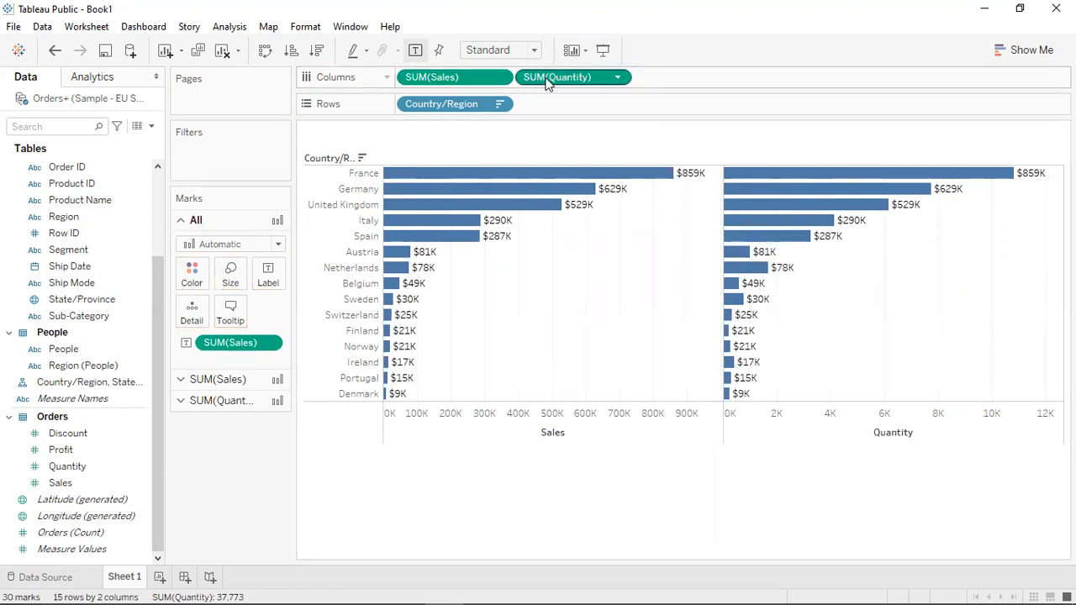
pyautogui.click(126, 451)
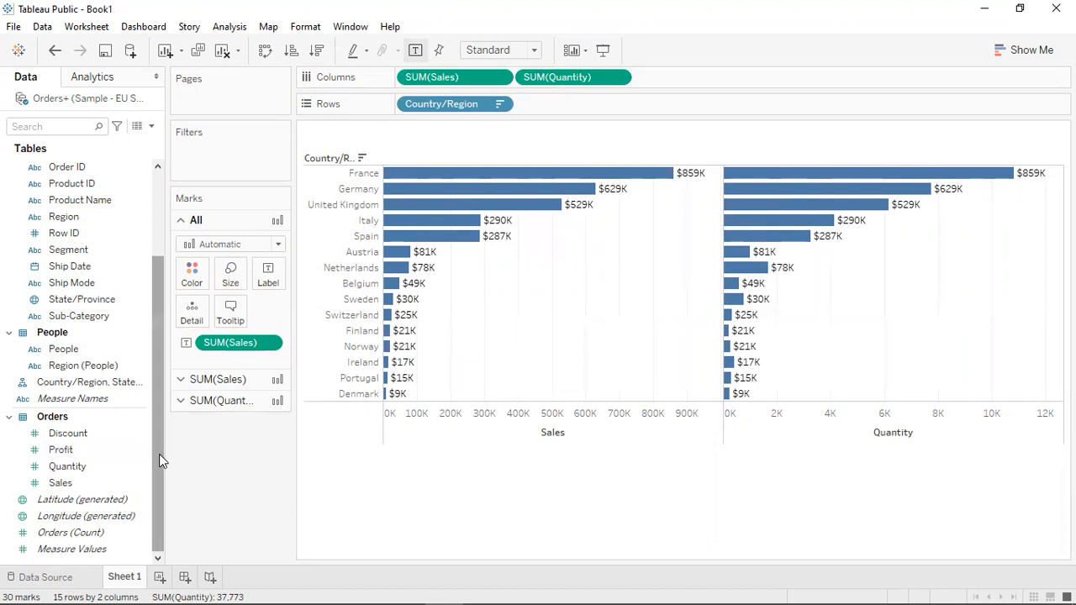
# Replace the Sales labels on the Quantity bars with Quantity labels
pyautogui.click(243, 380)
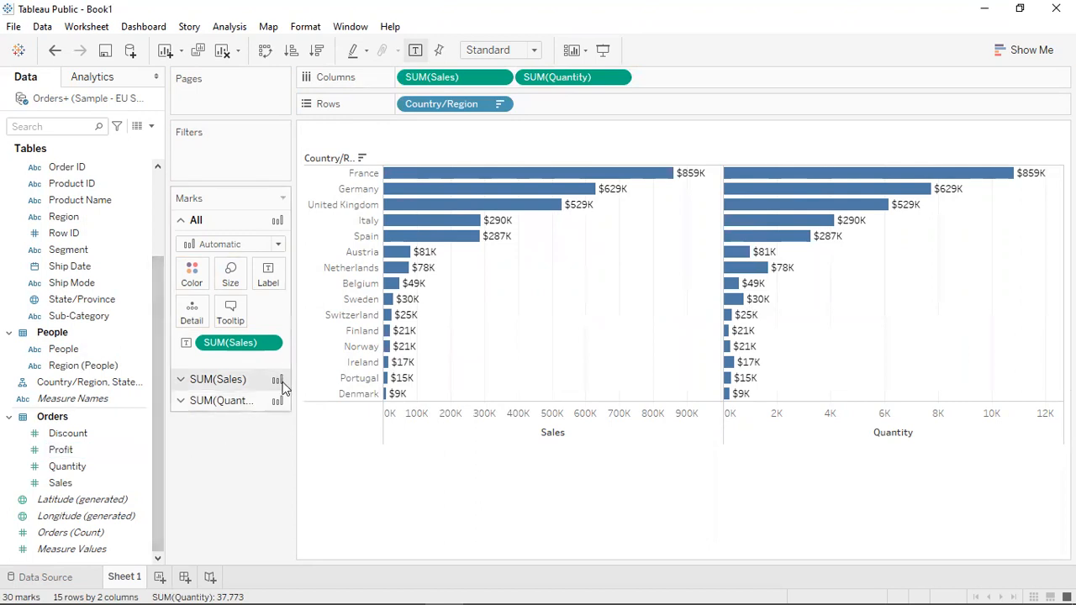
pyautogui.click(232, 400)
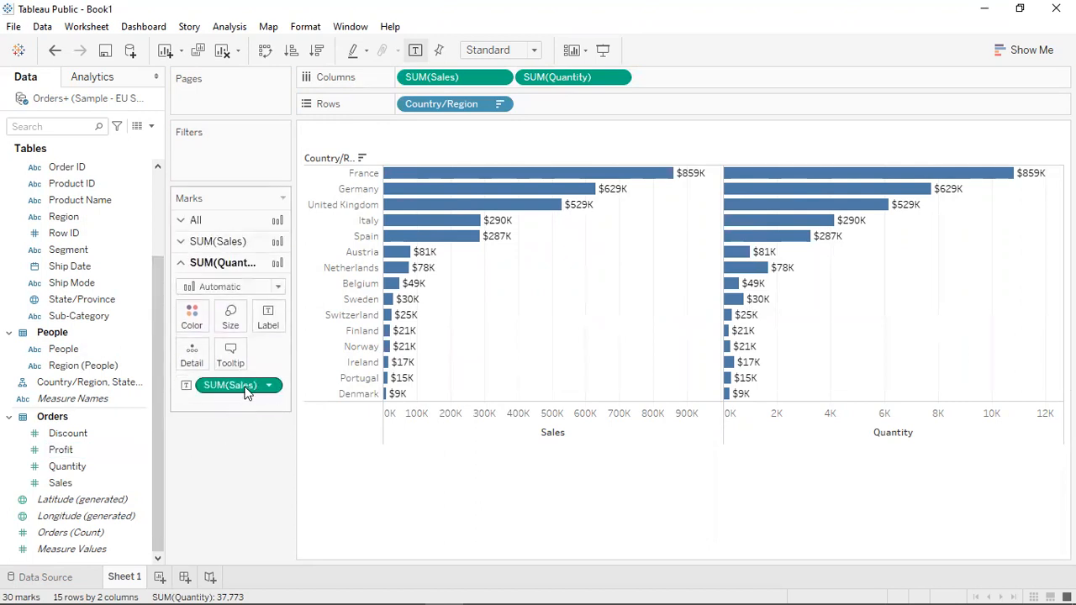
pyautogui.moveTo(230, 384); pyautogui.dragTo(126, 421)
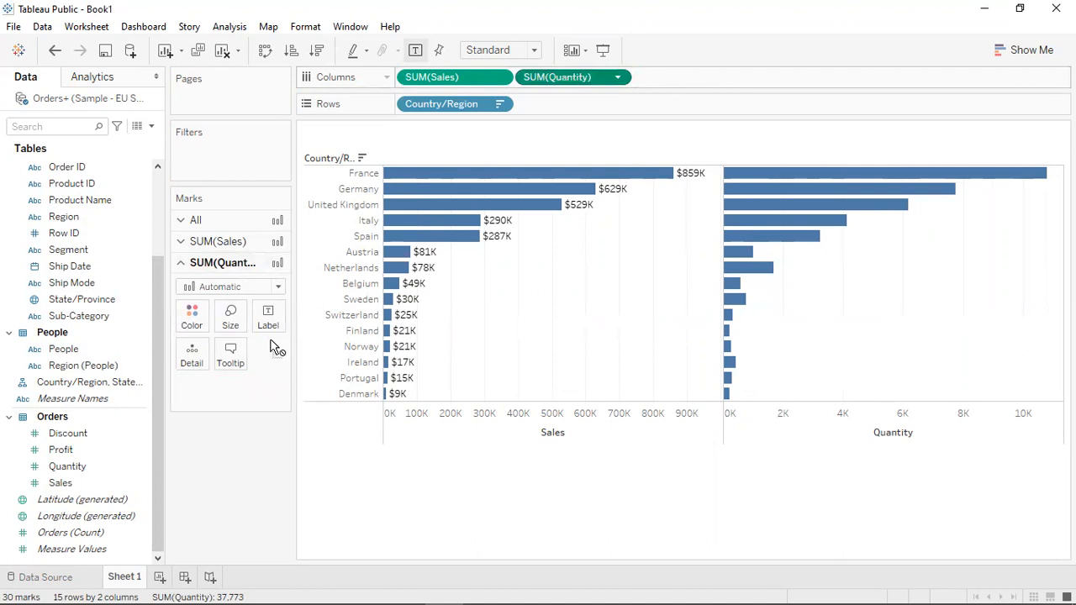
pyautogui.hotkey('ctrl', 'z')
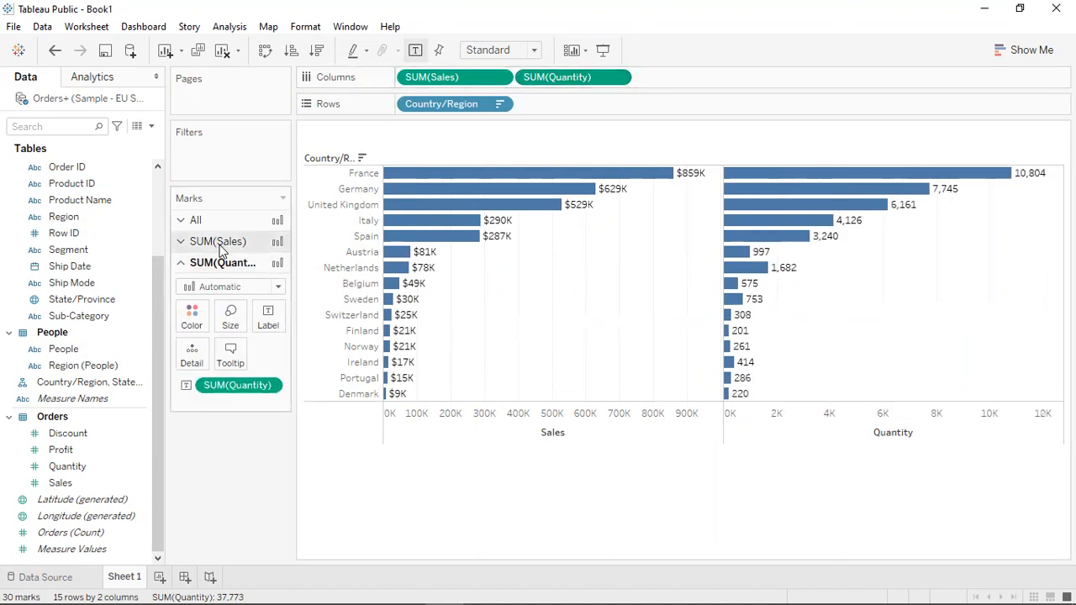
# Examine the separate mark settings of the Sales and Quantity bars
pyautogui.click(221, 243)
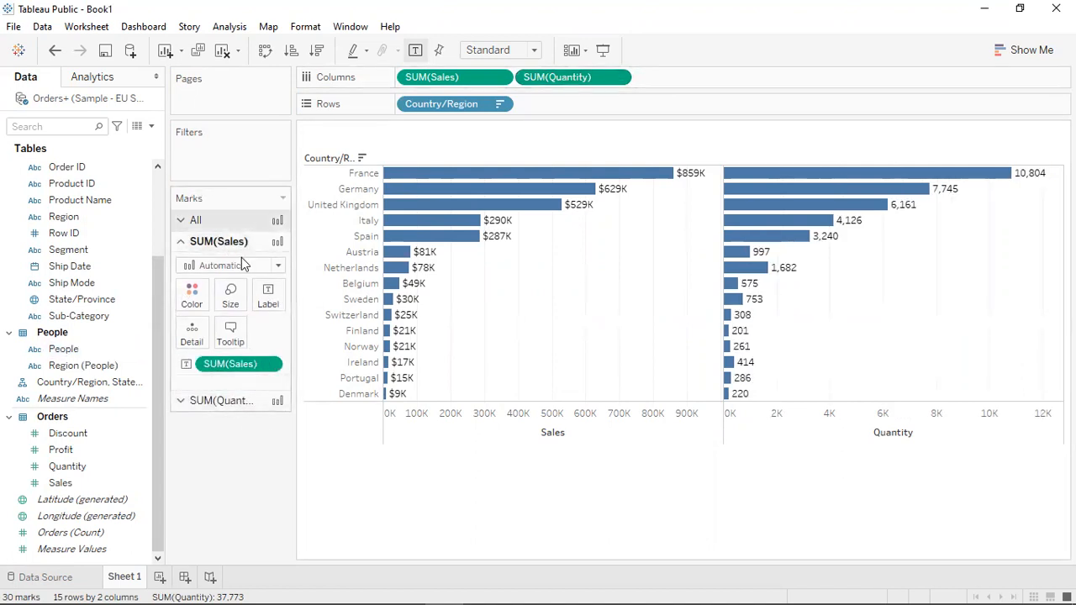
pyautogui.click(223, 400)
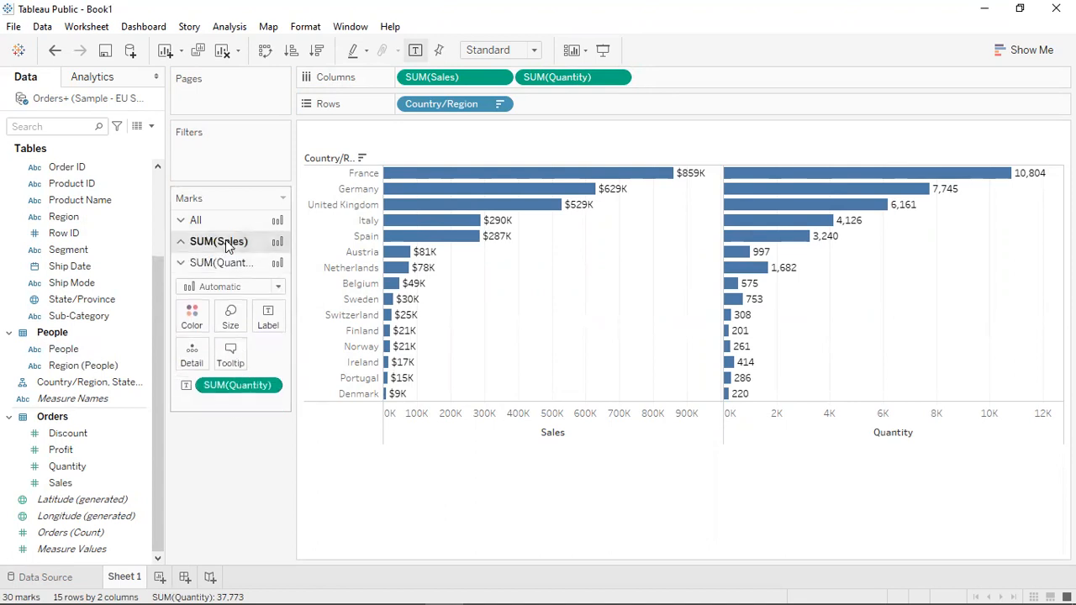
pyautogui.click(230, 241)
pyautogui.click(235, 402)
pyautogui.click(236, 402)
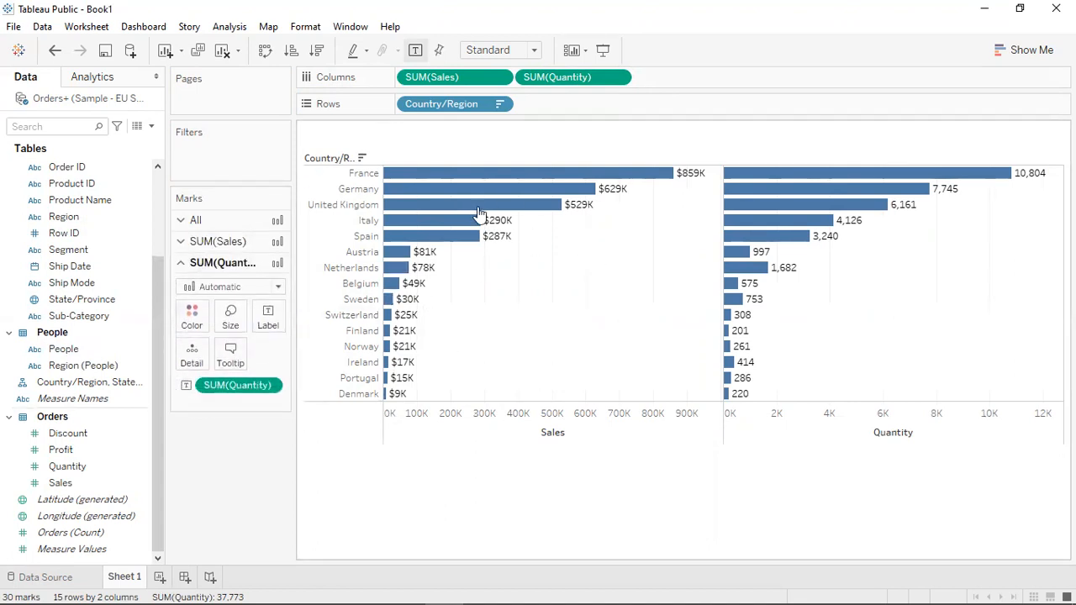
pyautogui.click(218, 241)
pyautogui.click(229, 401)
pyautogui.click(217, 242)
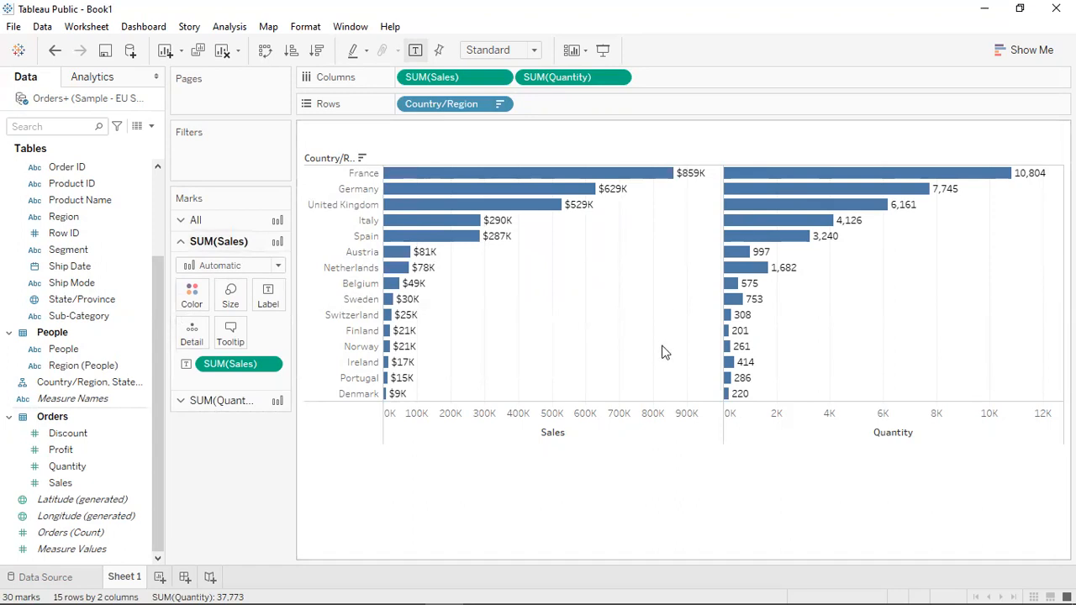
# Color the Quantity bars light blue
pyautogui.click(221, 400)
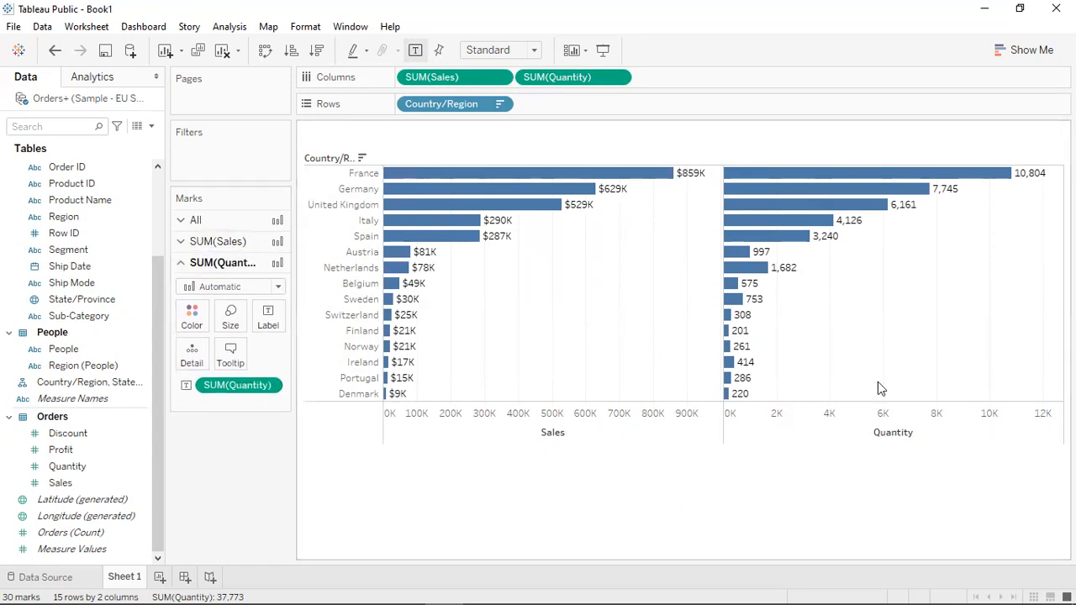
pyautogui.click(190, 317)
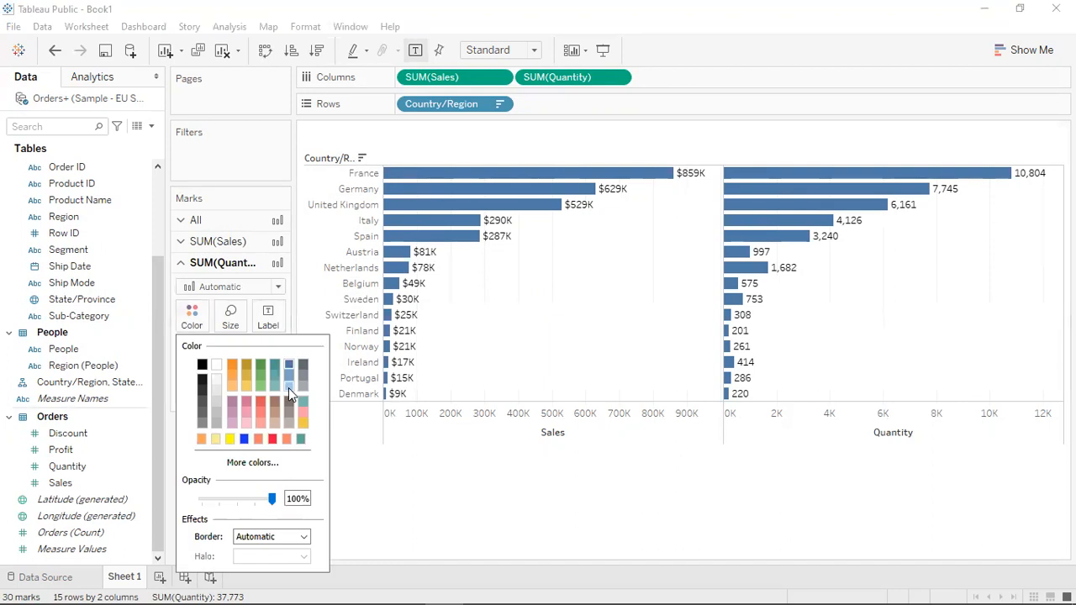
pyautogui.click(288, 386)
pyautogui.click(448, 490)
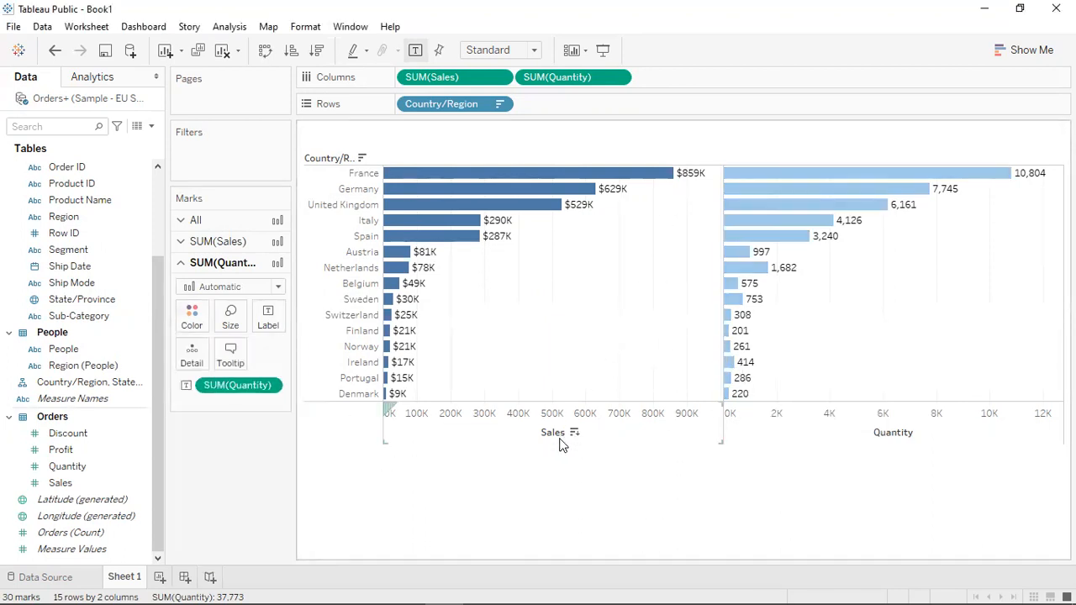
# Reverse the Sales axis scale so the Sales bars mirror the Quantity bars
pyautogui.rightClick(510, 445)
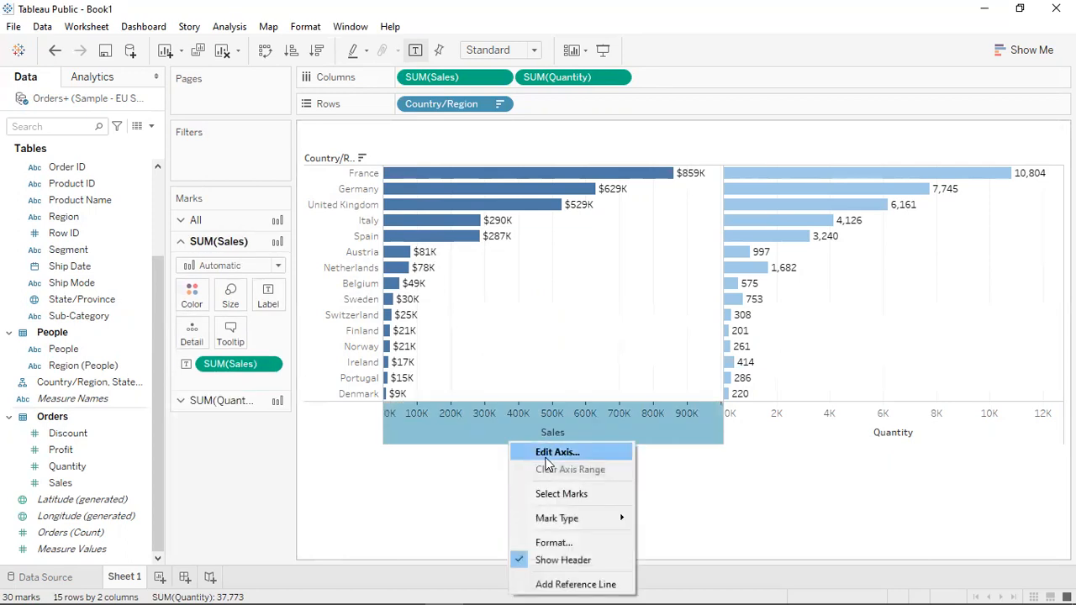
pyautogui.press('Return')
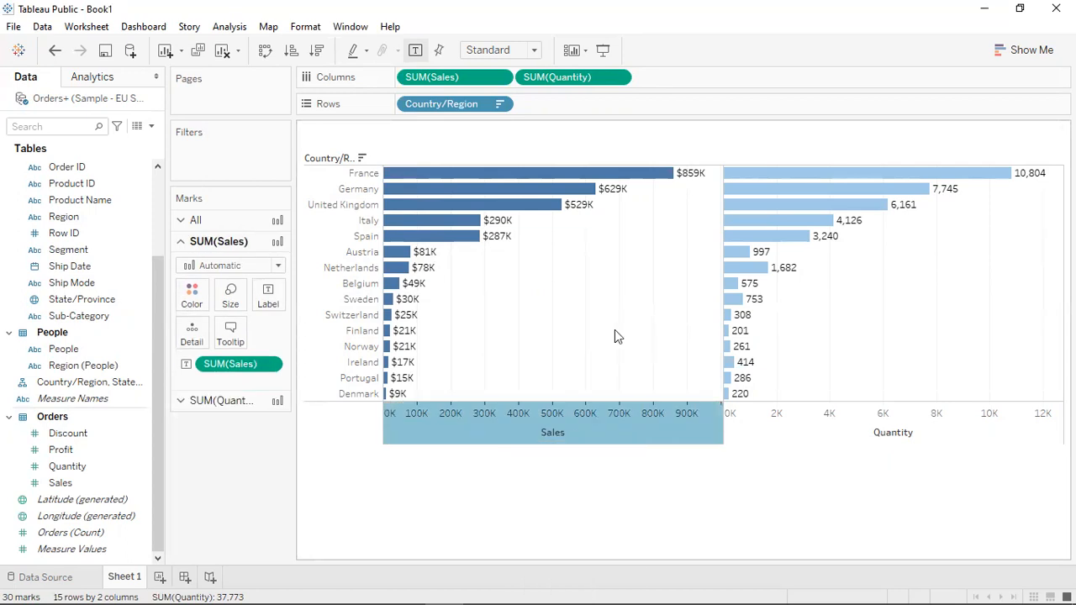
pyautogui.click(381, 310)
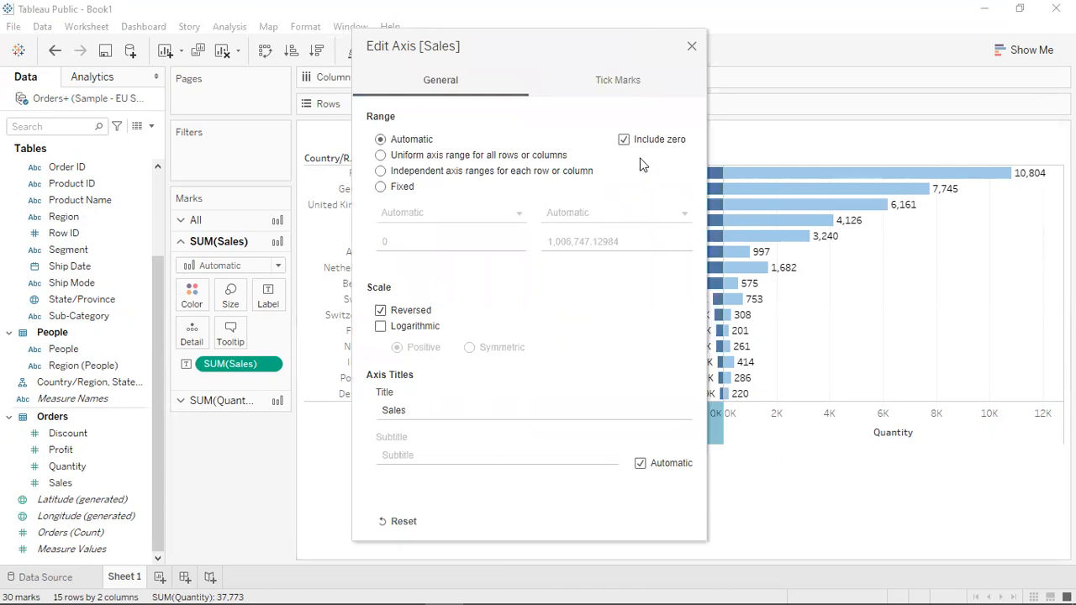
pyautogui.click(762, 299)
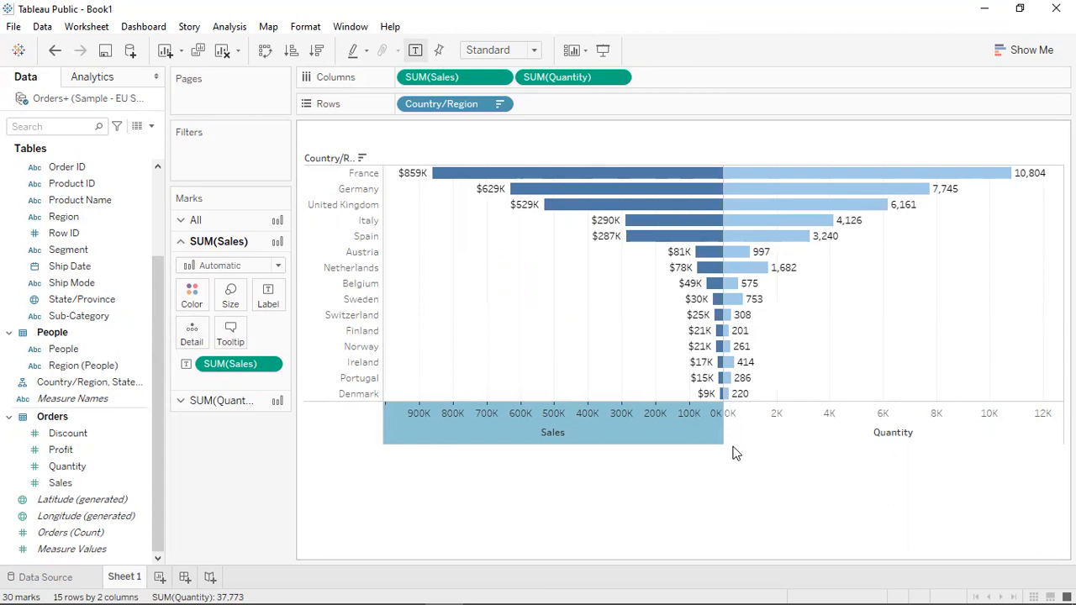
pyautogui.click(790, 473)
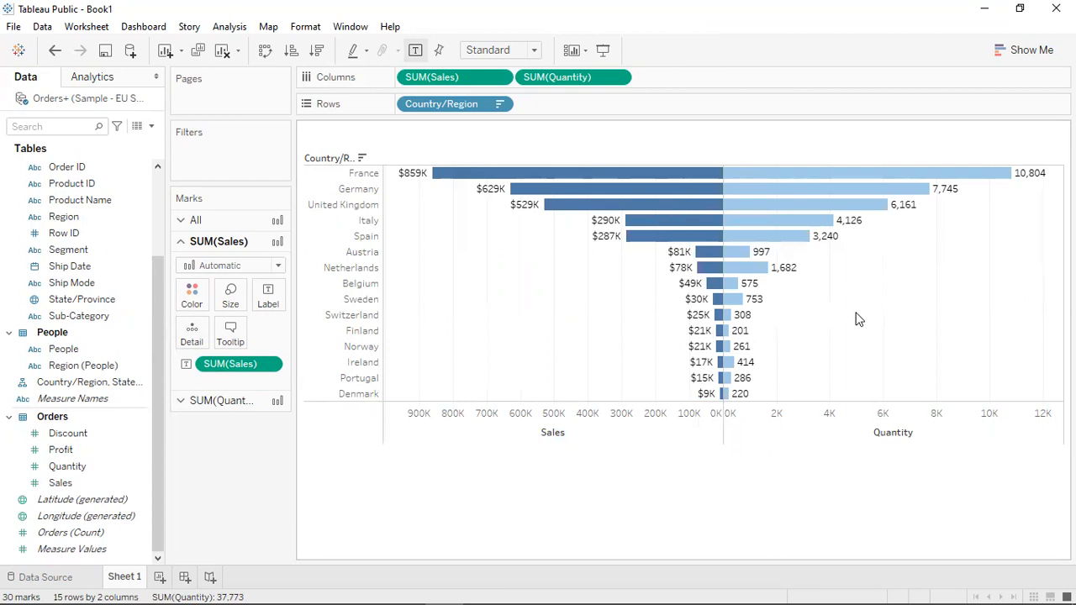
pyautogui.moveTo(796, 219)
pyautogui.moveTo(733, 182)
pyautogui.moveTo(588, 193)
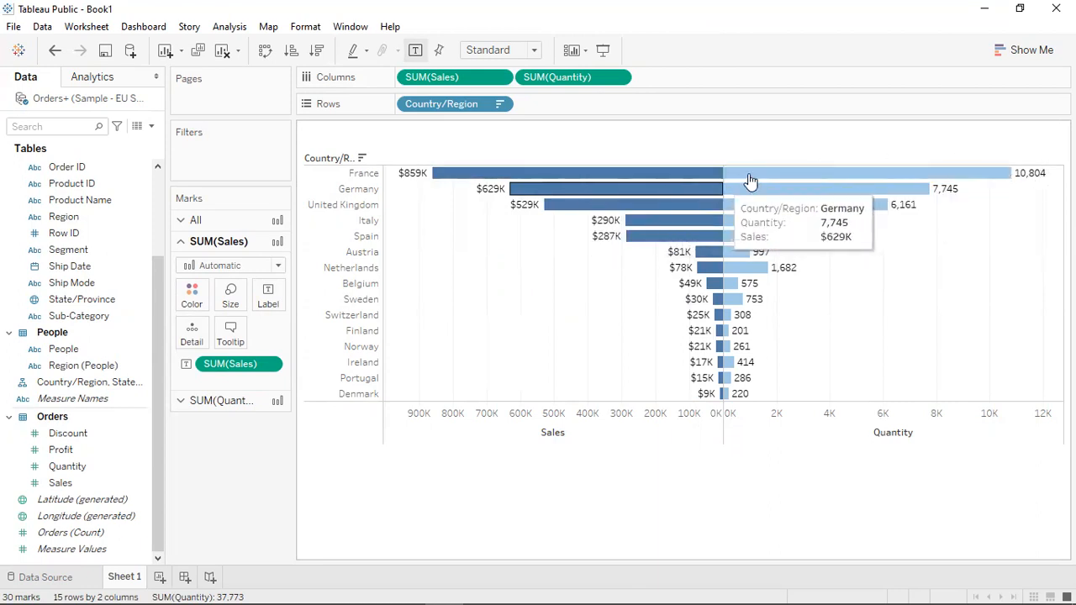
pyautogui.moveTo(713, 269)
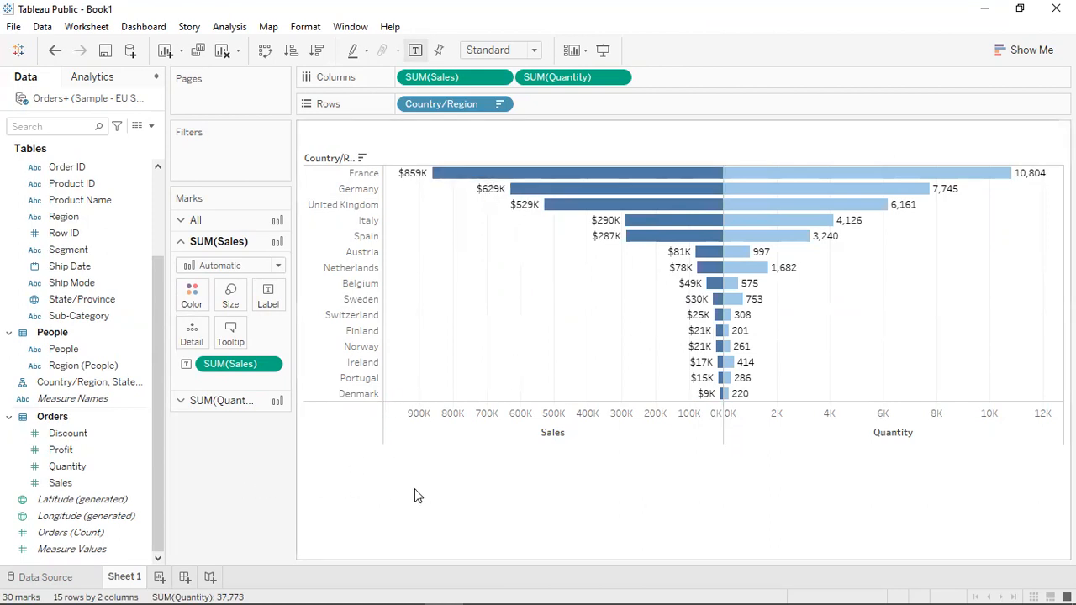
# On a new worksheet, add the calculation MIN(1) to Rows and set its mark type to Pie
pyautogui.click(160, 579)
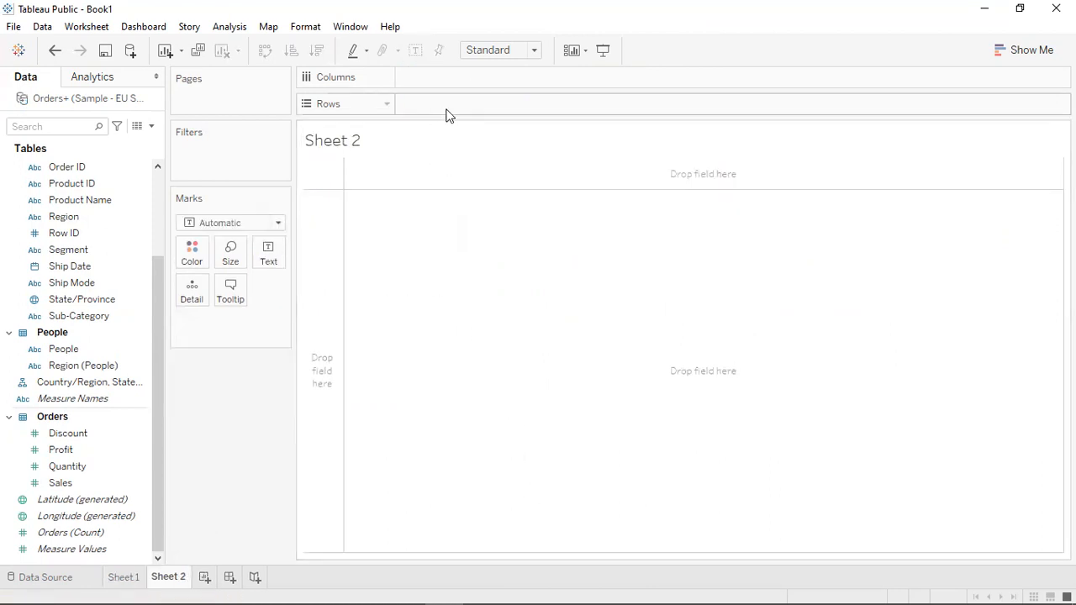
pyautogui.click(1024, 52)
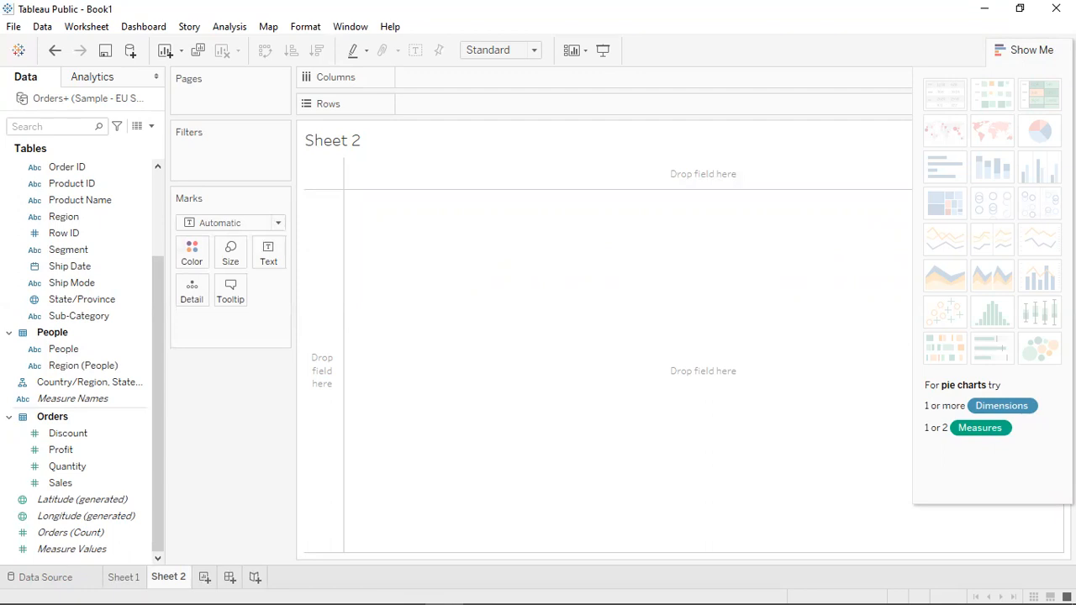
pyautogui.doubleClick(444, 101)
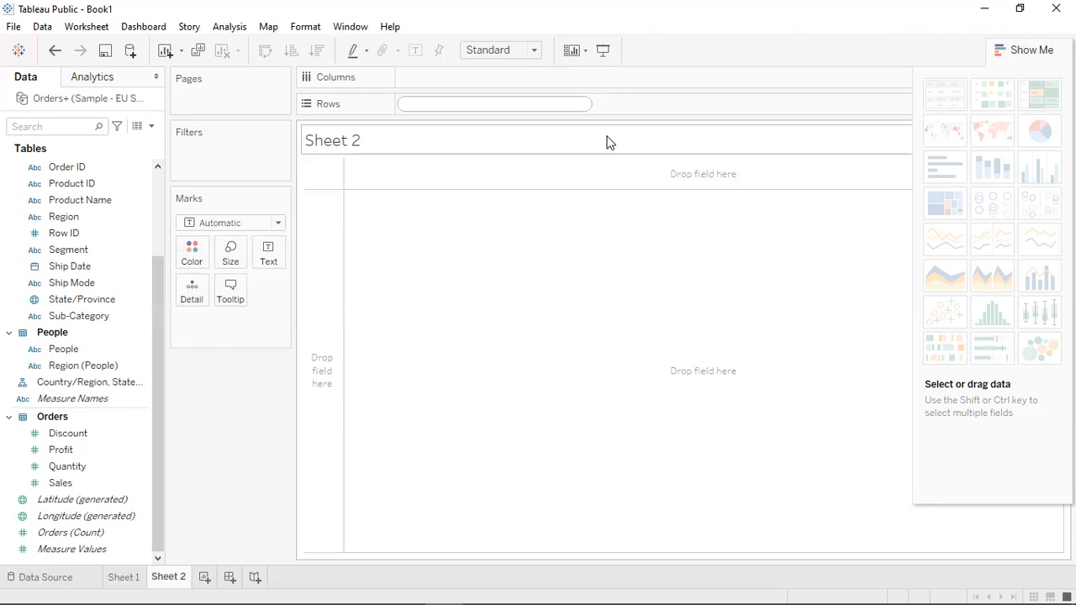
pyautogui.write('min(1)')
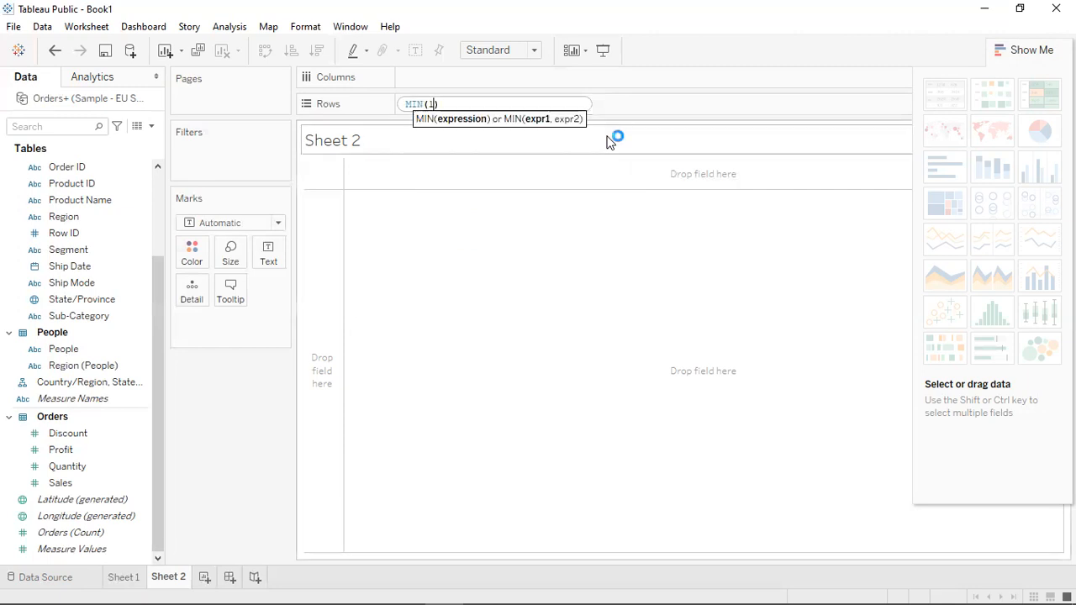
pyautogui.press('Return')
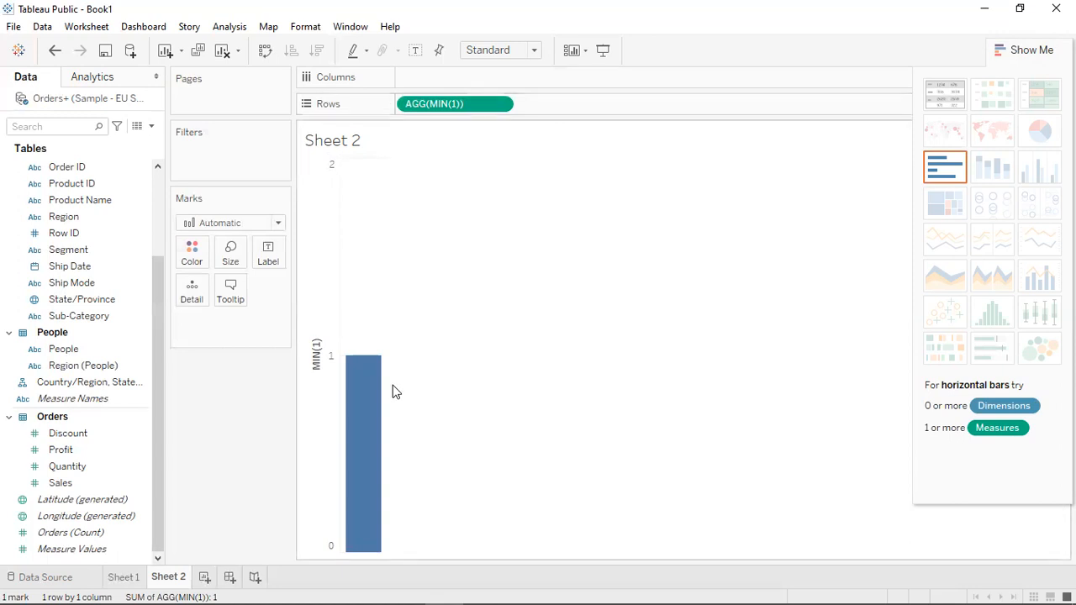
pyautogui.click(259, 224)
pyautogui.click(236, 411)
# Add a second MIN(1) calculation to Rows and combine it with the first as a dual axis
pyautogui.doubleClick(565, 101)
pyautogui.write('m')
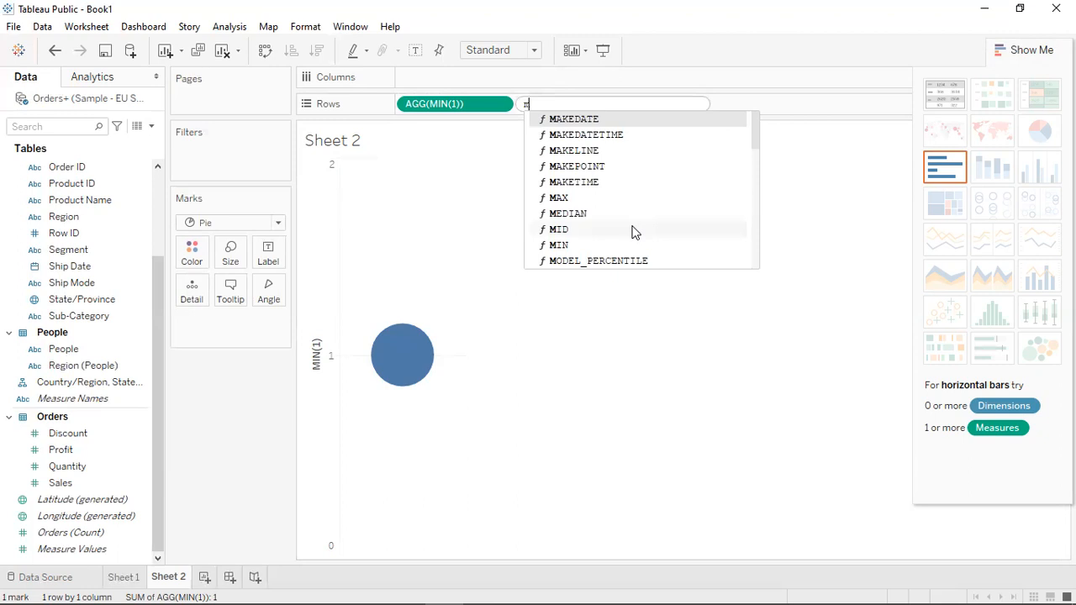
pyautogui.write('in')
pyautogui.press('Return')
pyautogui.write('1')
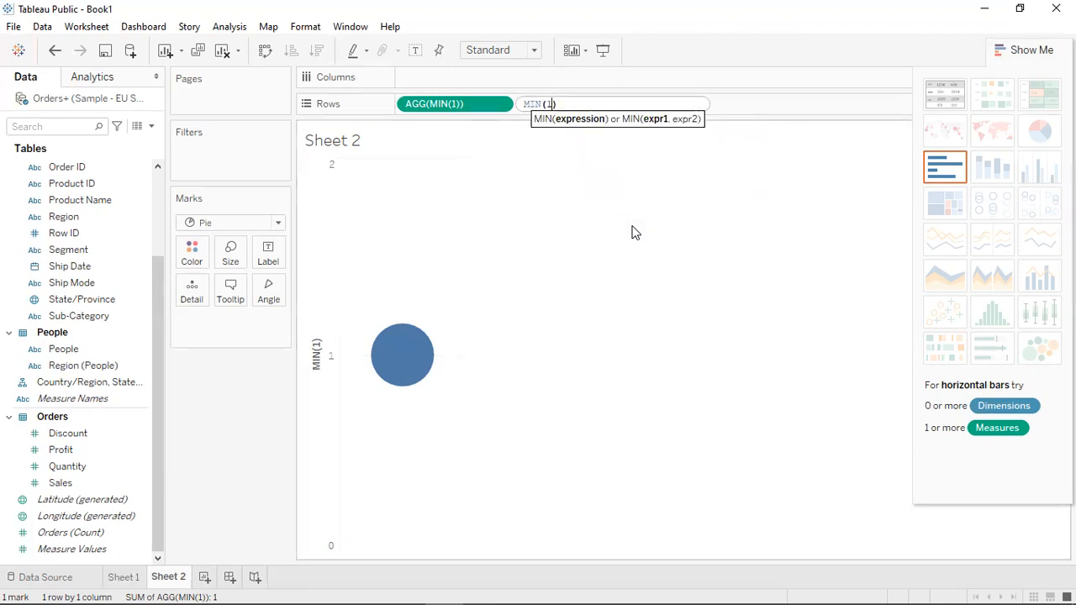
pyautogui.press('Return')
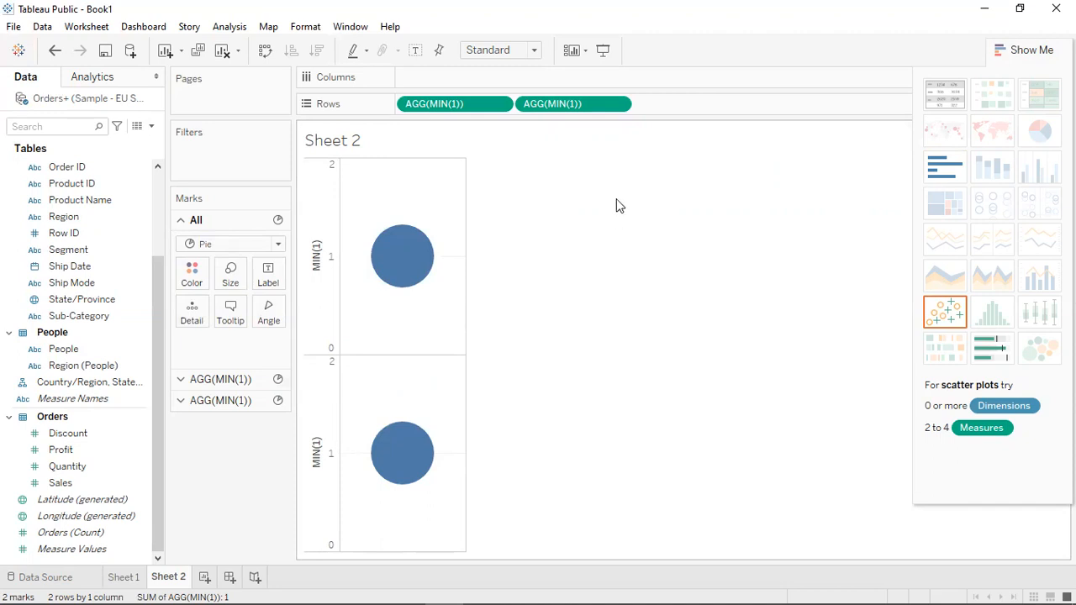
pyautogui.click(619, 105)
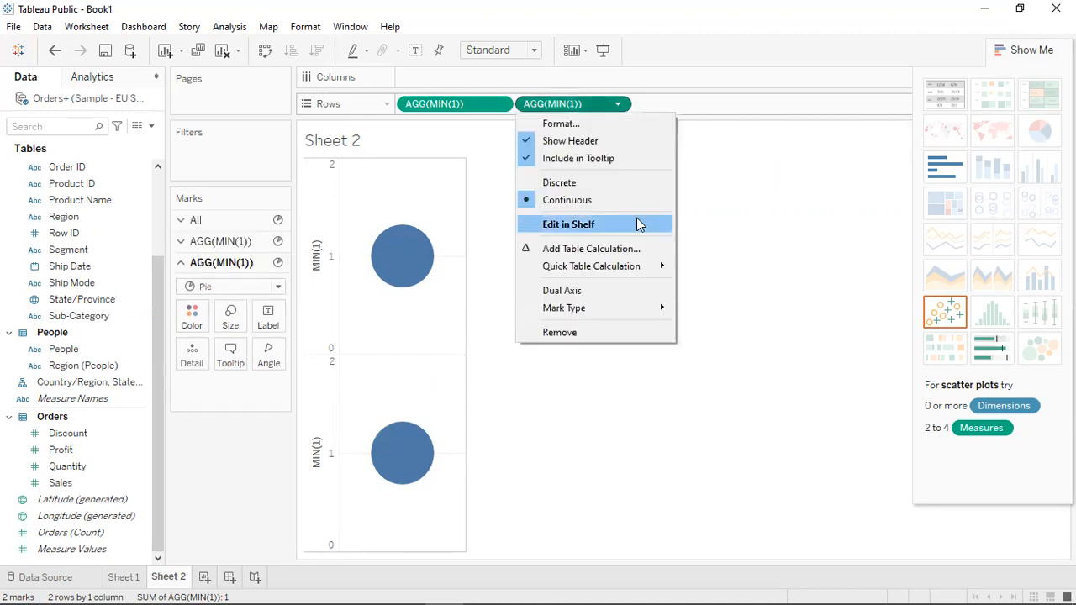
pyautogui.click(591, 293)
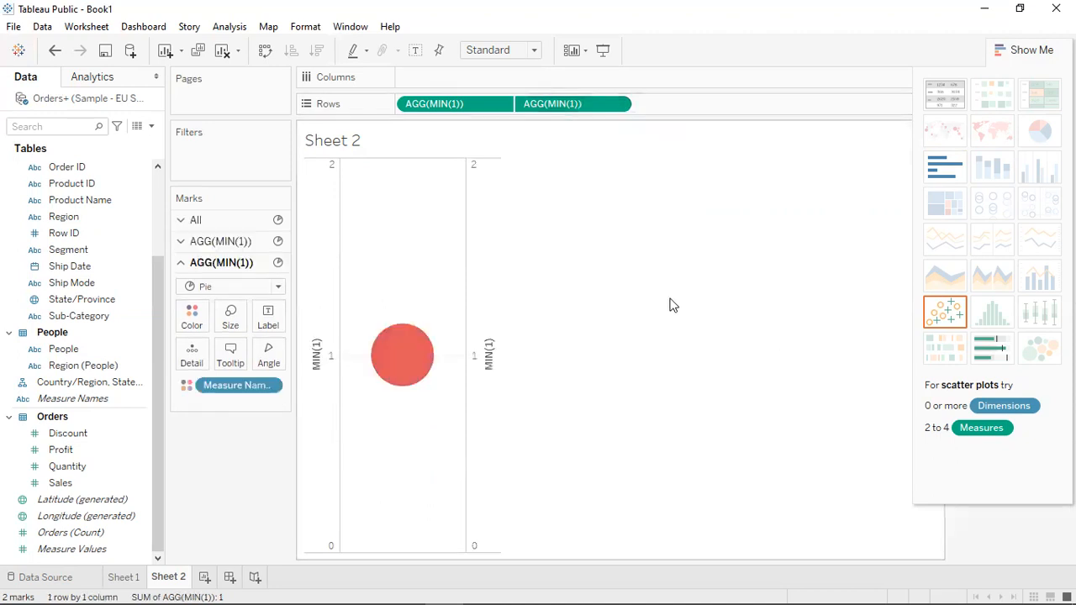
# Enlarge the first MIN(1) pie, and enlarge the second one to slightly smaller than the first to leave a thin ring
pyautogui.moveTo(423, 370)
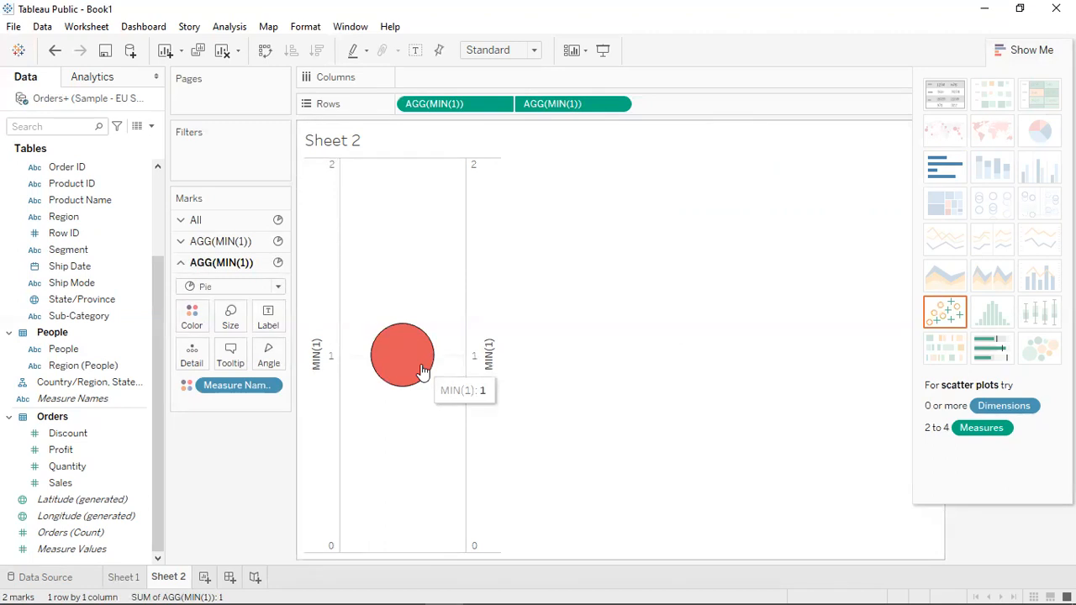
pyautogui.click(226, 242)
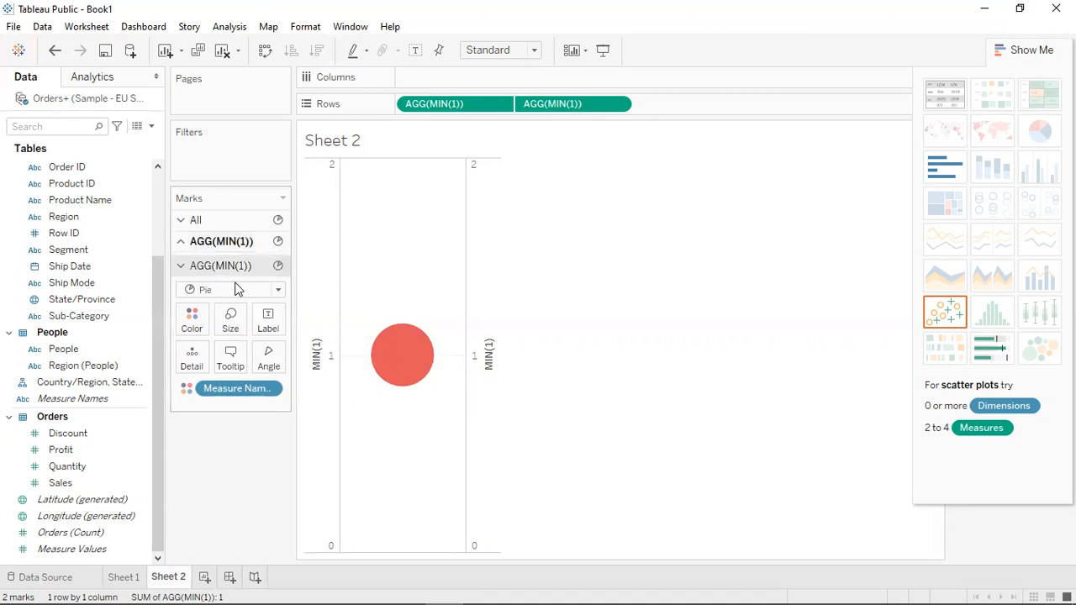
pyautogui.click(239, 310)
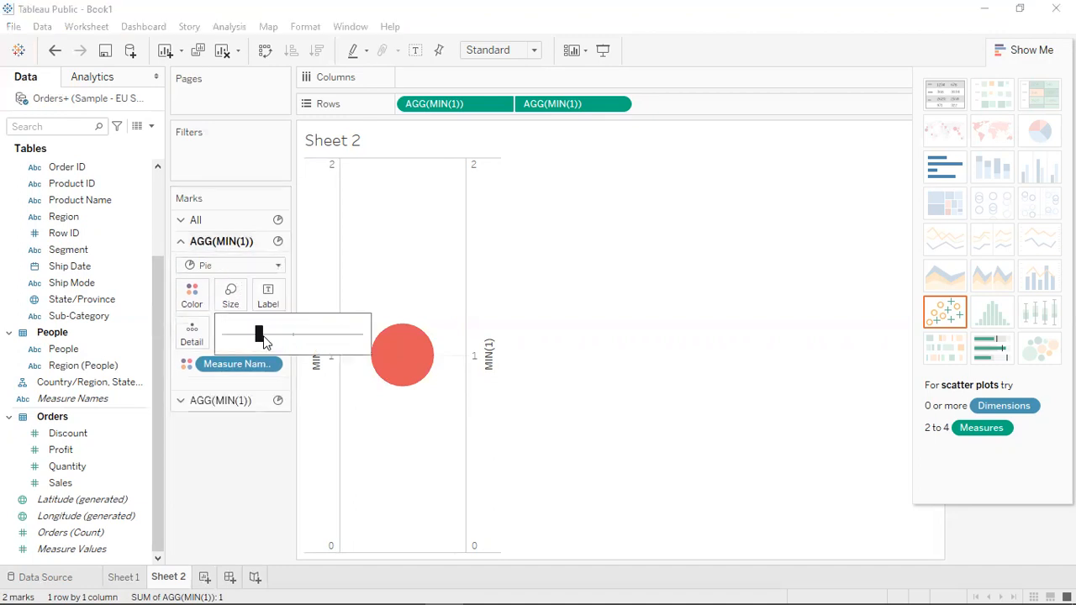
pyautogui.moveTo(280, 341); pyautogui.dragTo(287, 337)
pyautogui.click(233, 402)
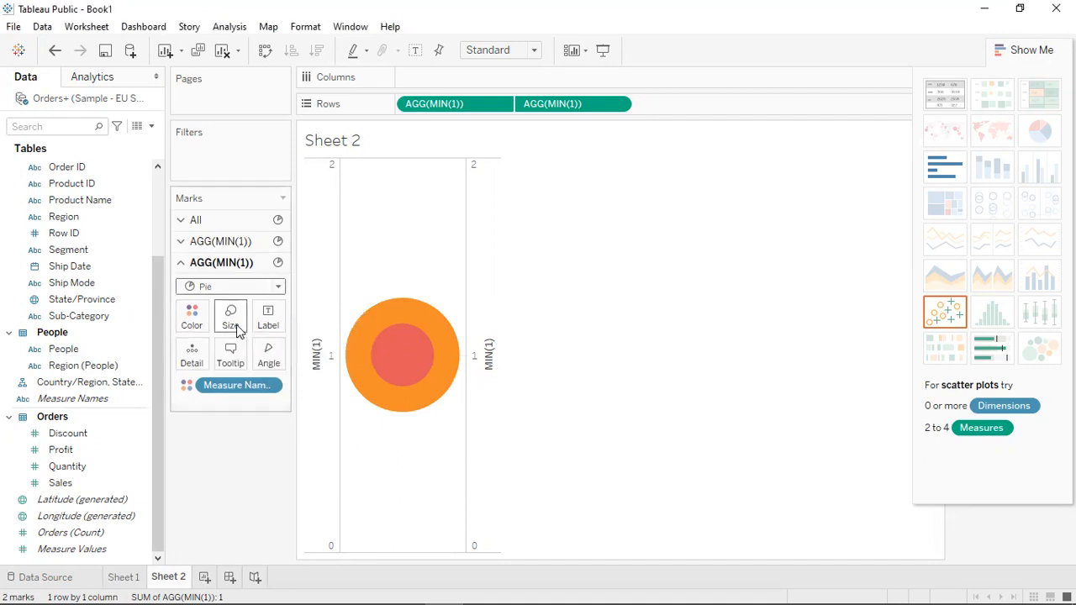
pyautogui.click(238, 323)
pyautogui.moveTo(267, 360); pyautogui.dragTo(280, 357)
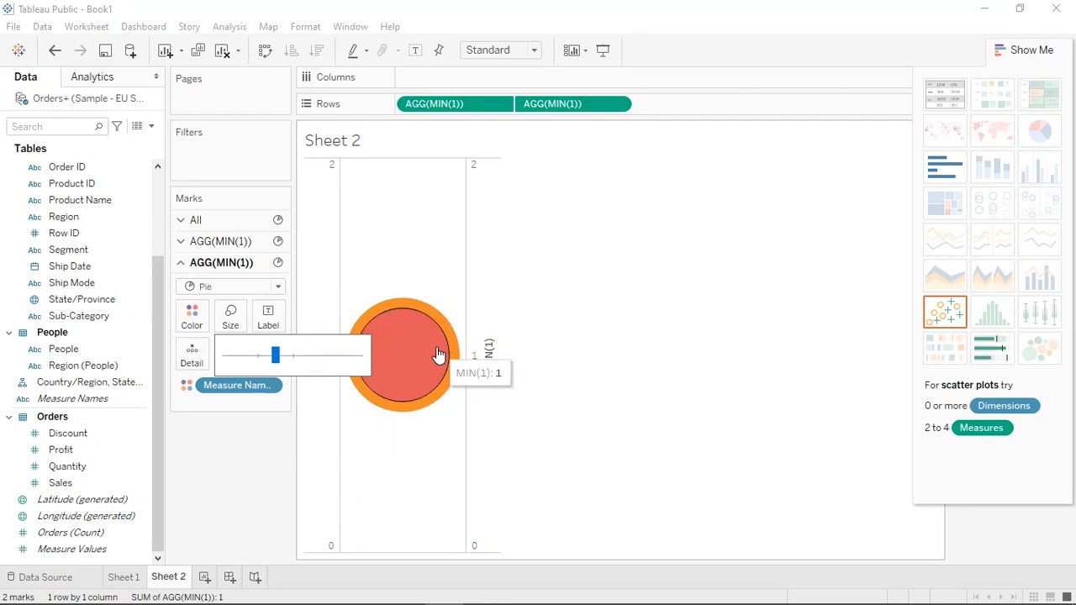
# Color the inner MIN(1) pie white (#ffffff) to turn the chart into a donut
pyautogui.click(192, 317)
pyautogui.click(274, 370)
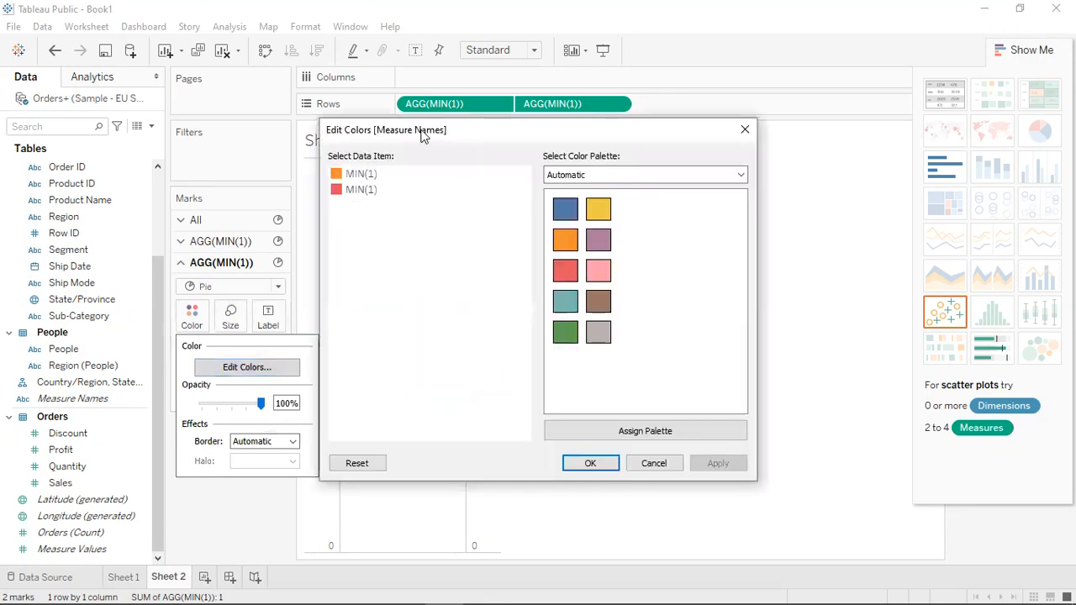
pyautogui.moveTo(425, 127); pyautogui.dragTo(511, 127)
pyautogui.doubleClick(443, 193)
pyautogui.click(592, 284)
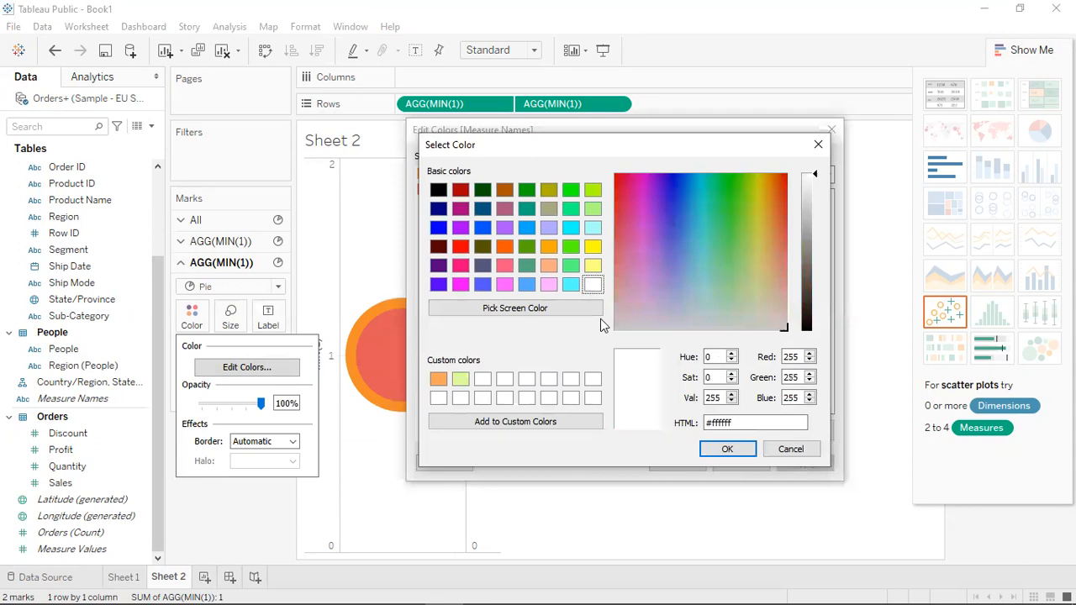
pyautogui.click(726, 448)
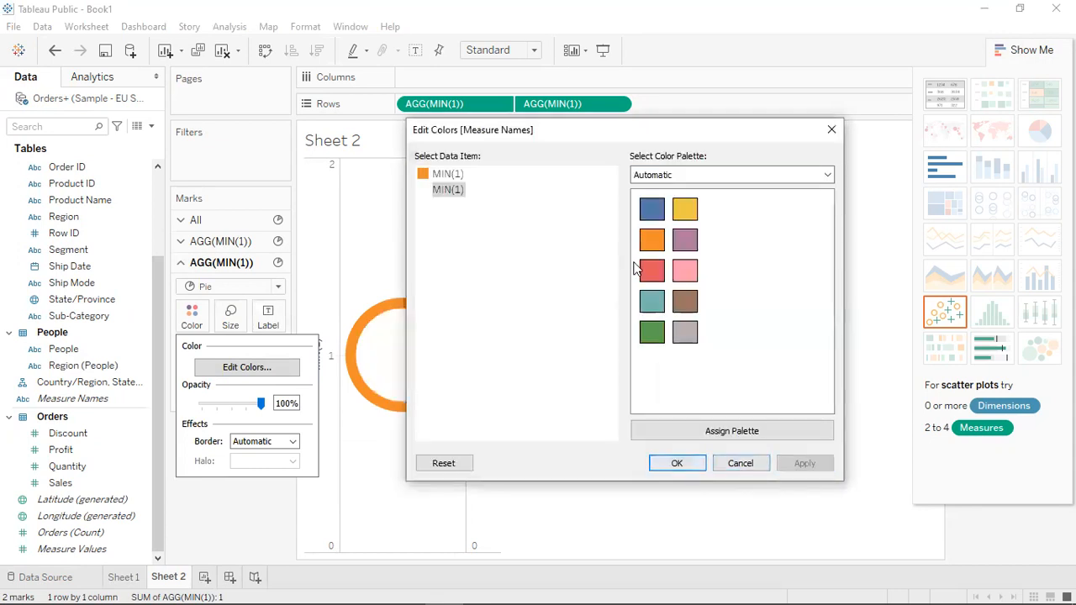
pyautogui.click(676, 463)
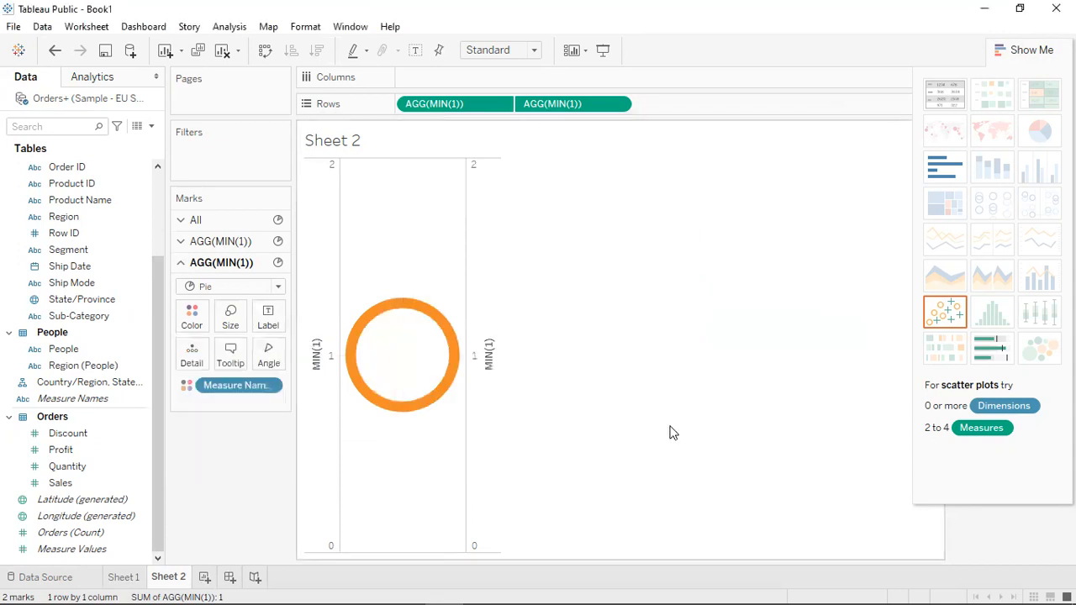
# Hide the headers of both MIN(1) axes on the donut chart
pyautogui.rightClick(490, 353)
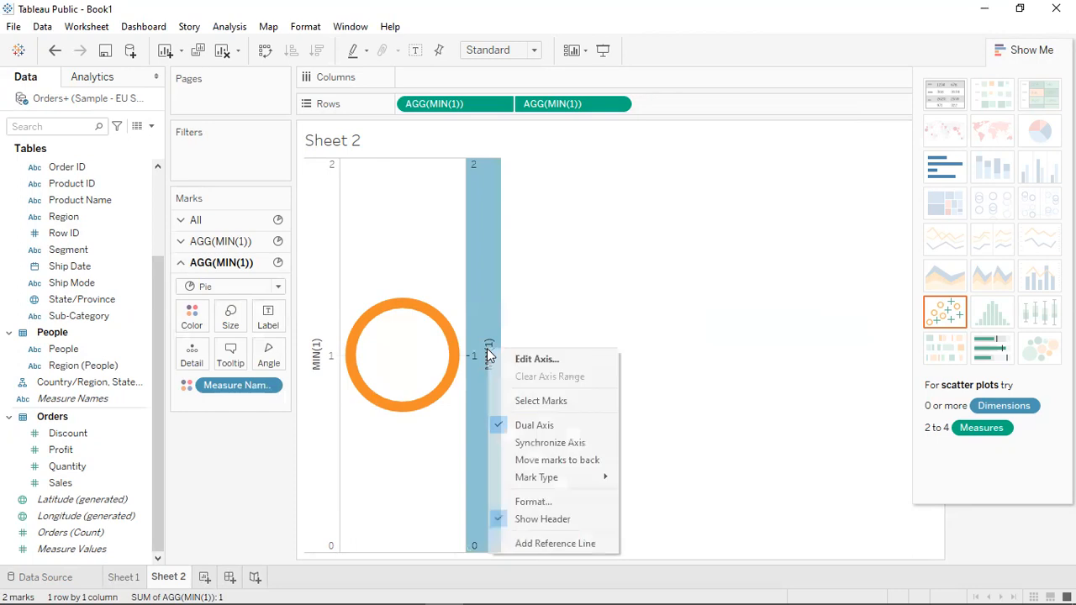
pyautogui.click(575, 522)
pyautogui.rightClick(336, 355)
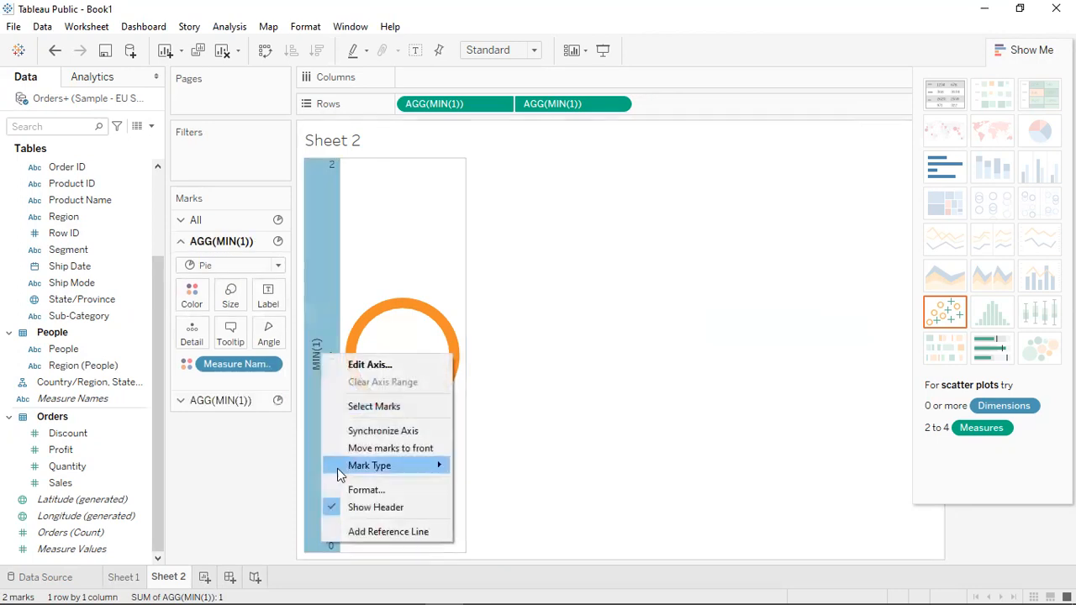
pyautogui.click(371, 508)
# Clear the sheet name from the worksheet title, leaving the title blank
pyautogui.doubleClick(353, 139)
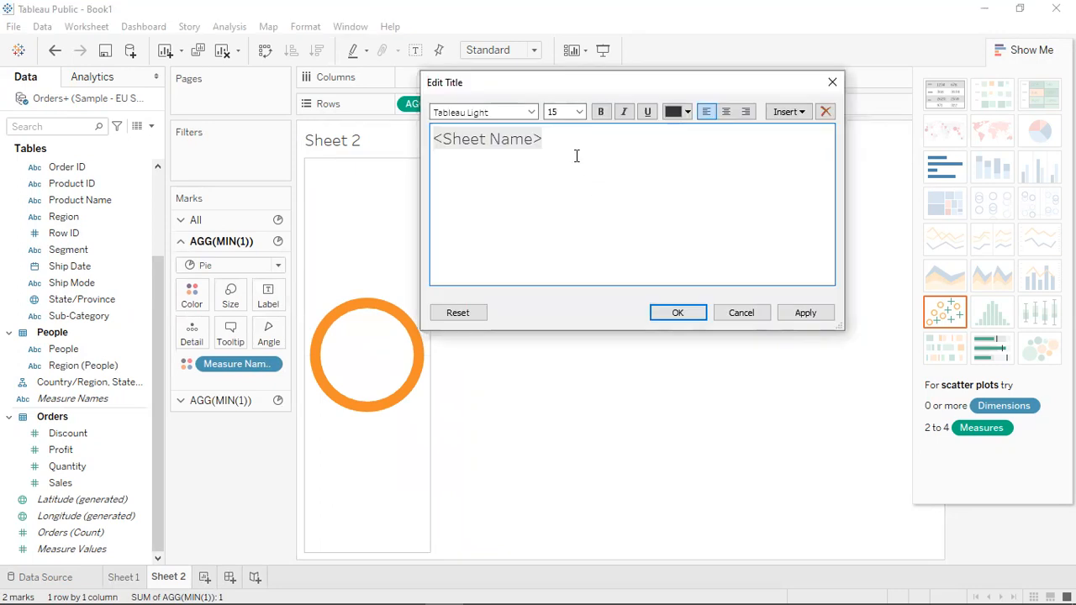
pyautogui.moveTo(576, 137); pyautogui.dragTo(411, 137)
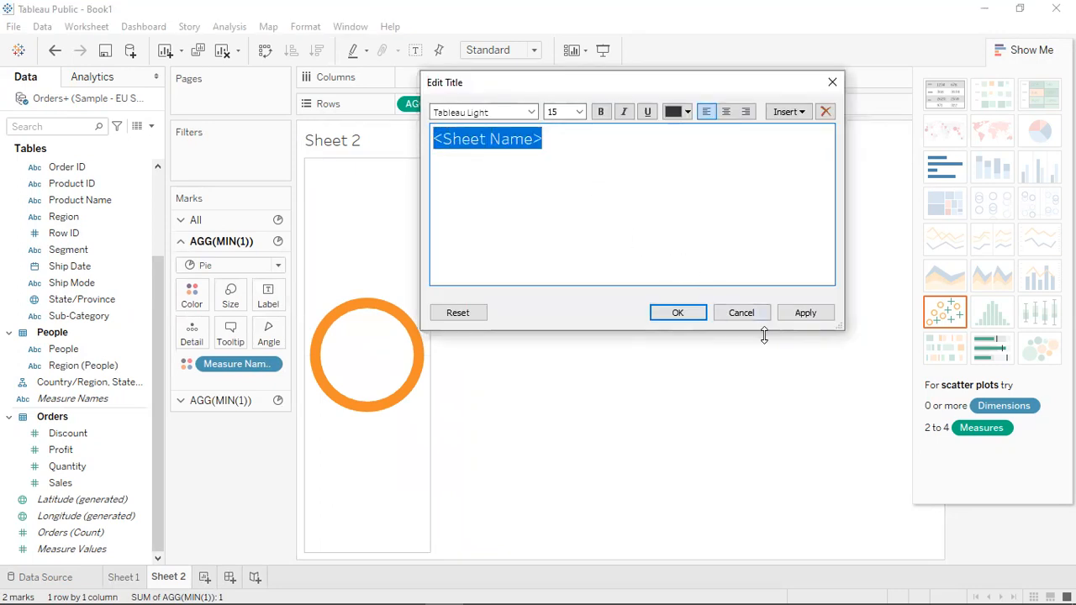
pyautogui.press('BackSpace')
pyautogui.click(809, 313)
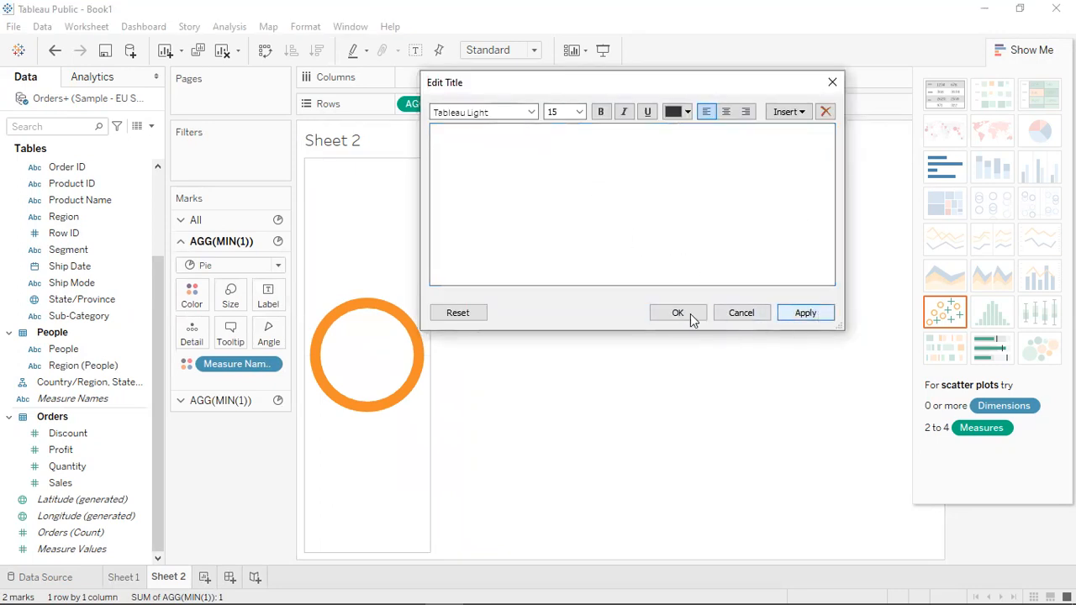
pyautogui.click(680, 312)
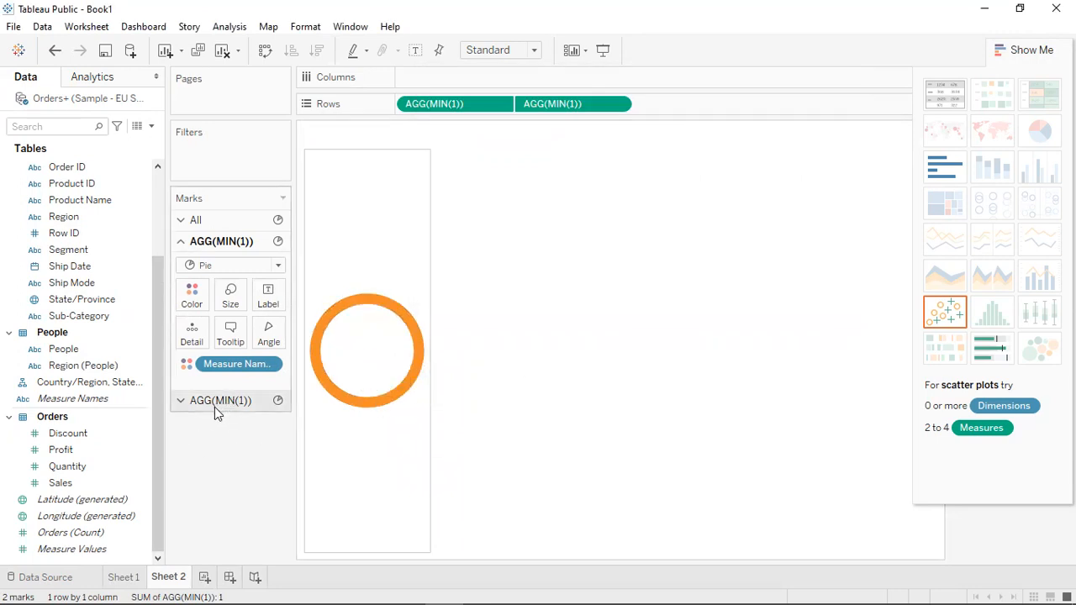
# Add Sales as the label of the first MIN(1) pie and open the second MIN(1) pie's mark settings
pyautogui.moveTo(375, 321)
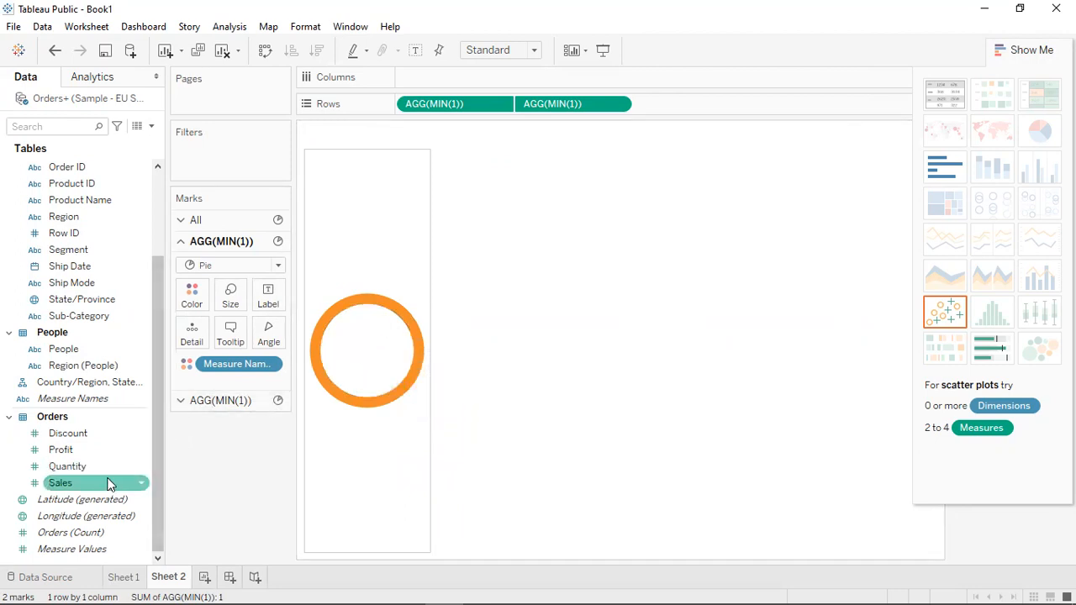
pyautogui.moveTo(74, 484); pyautogui.dragTo(271, 295)
pyautogui.moveTo(349, 357)
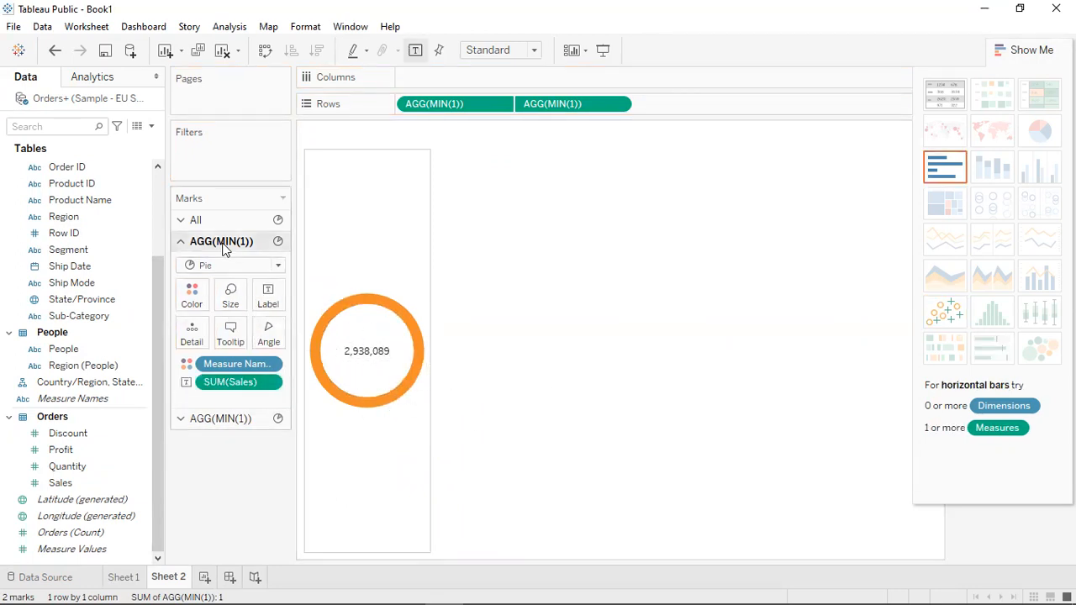
pyautogui.click(227, 419)
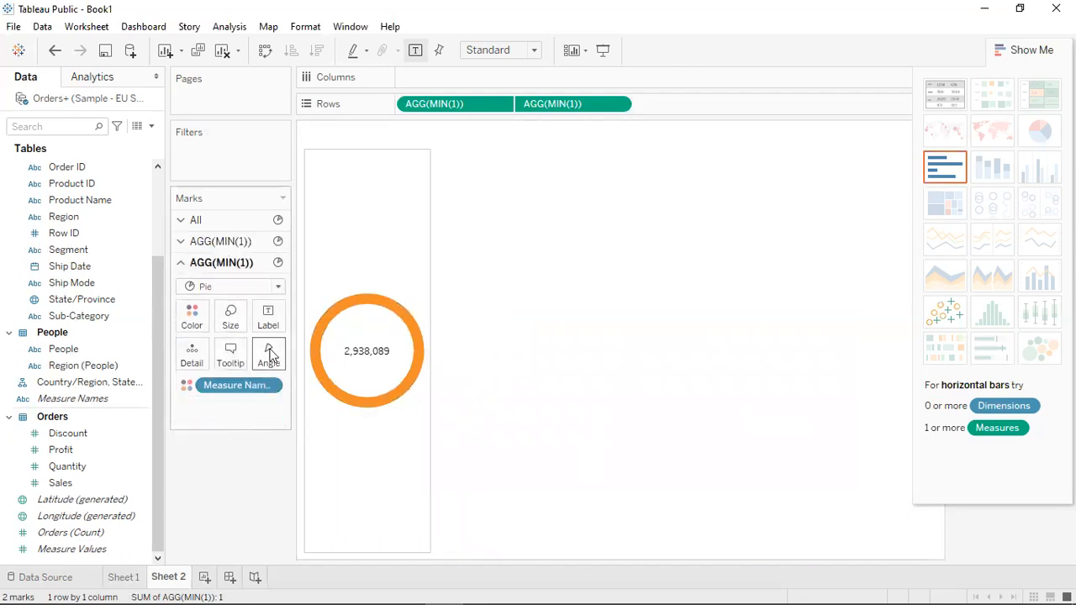
# Move the Sales label from the first MIN(1) pie to the second MIN(1) pie and reopen the first pie's mark settings
pyautogui.click(216, 241)
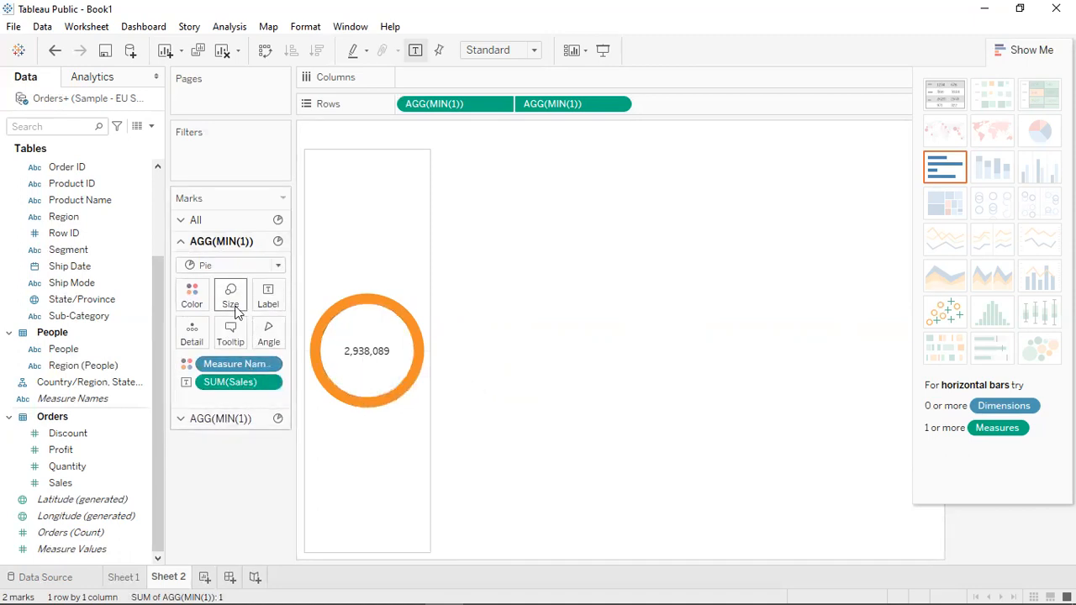
pyautogui.moveTo(225, 391); pyautogui.dragTo(270, 328)
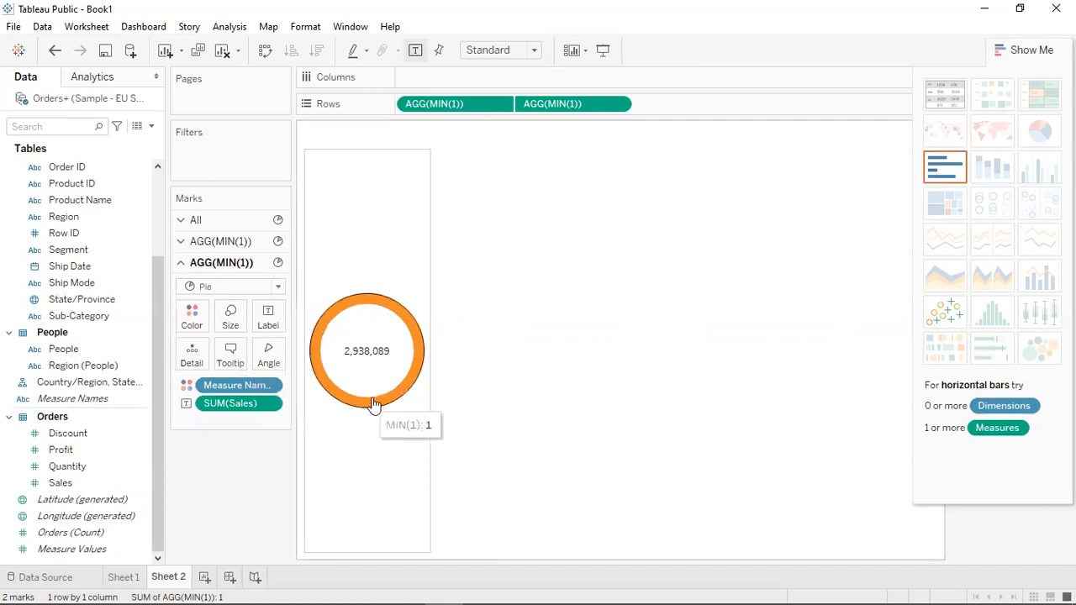
pyautogui.click(228, 241)
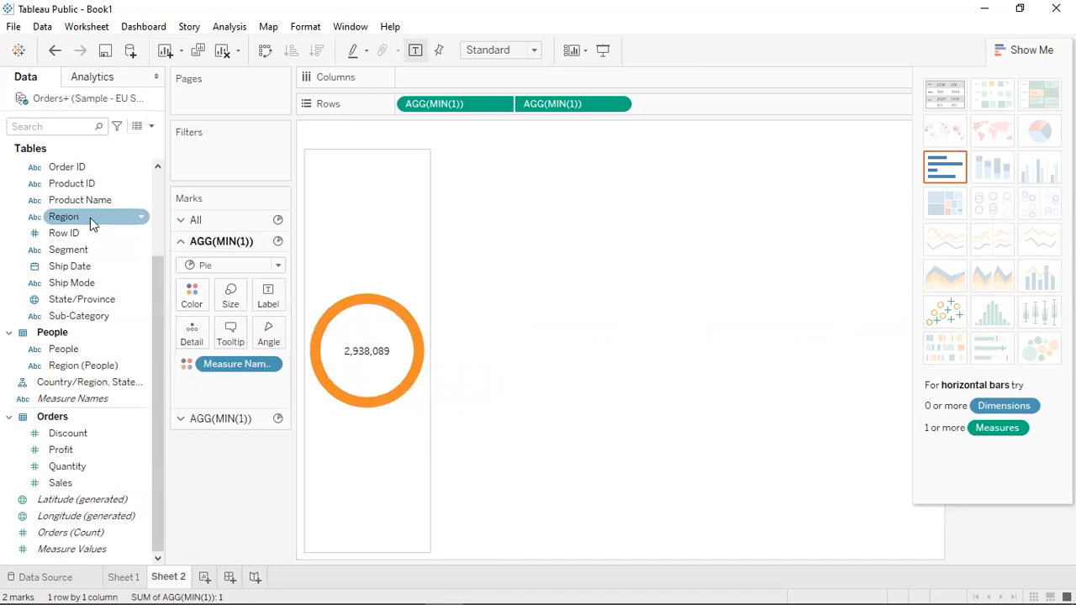
# Color the outer MIN(1) pie by Region in place of Measure Names
pyautogui.moveTo(90, 217); pyautogui.dragTo(200, 308)
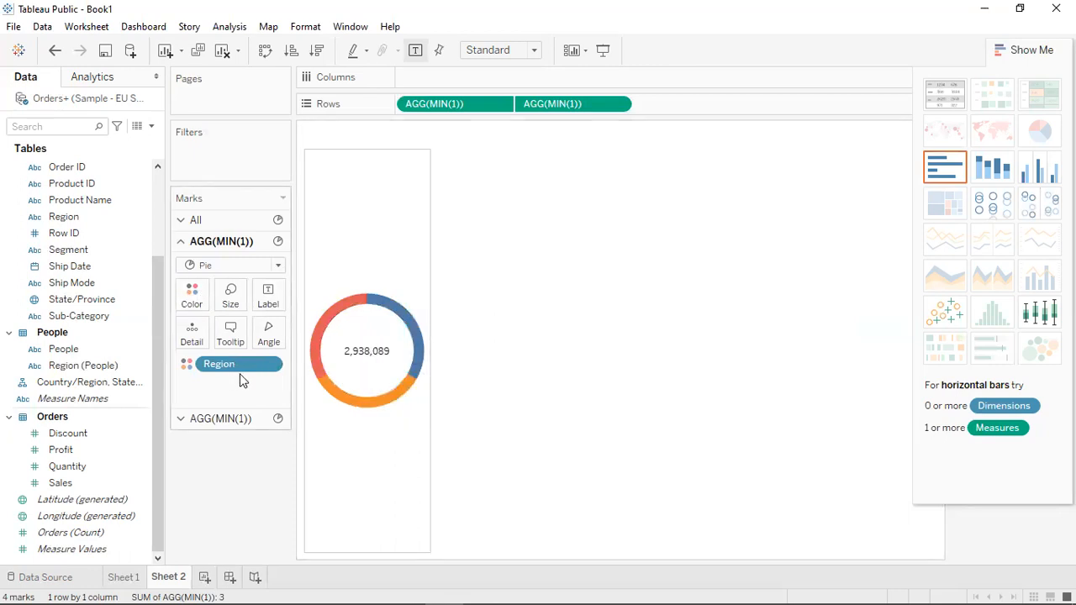
pyautogui.moveTo(315, 346)
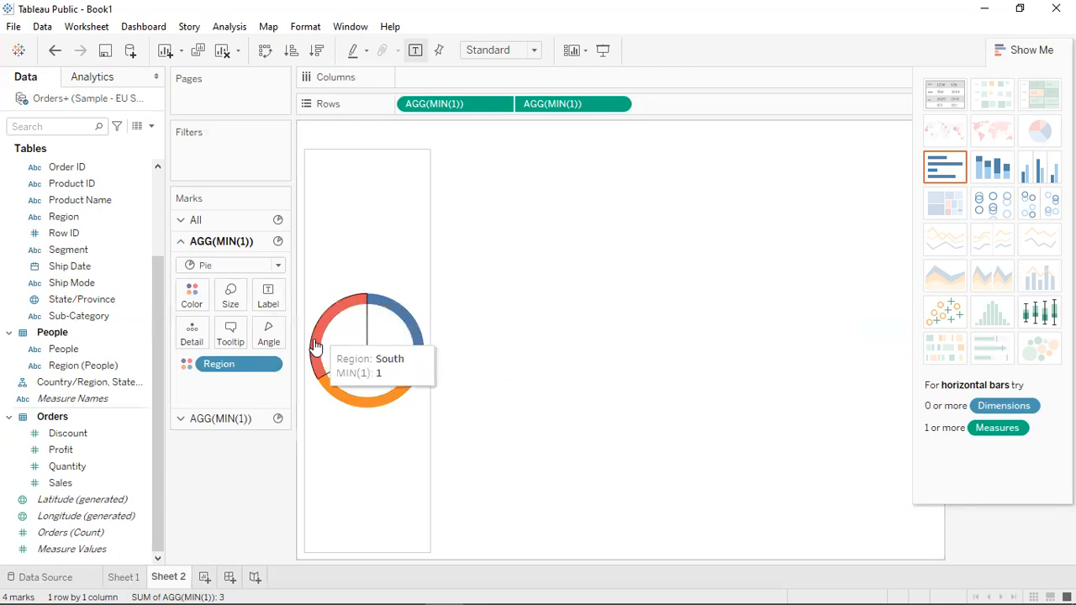
pyautogui.moveTo(377, 341)
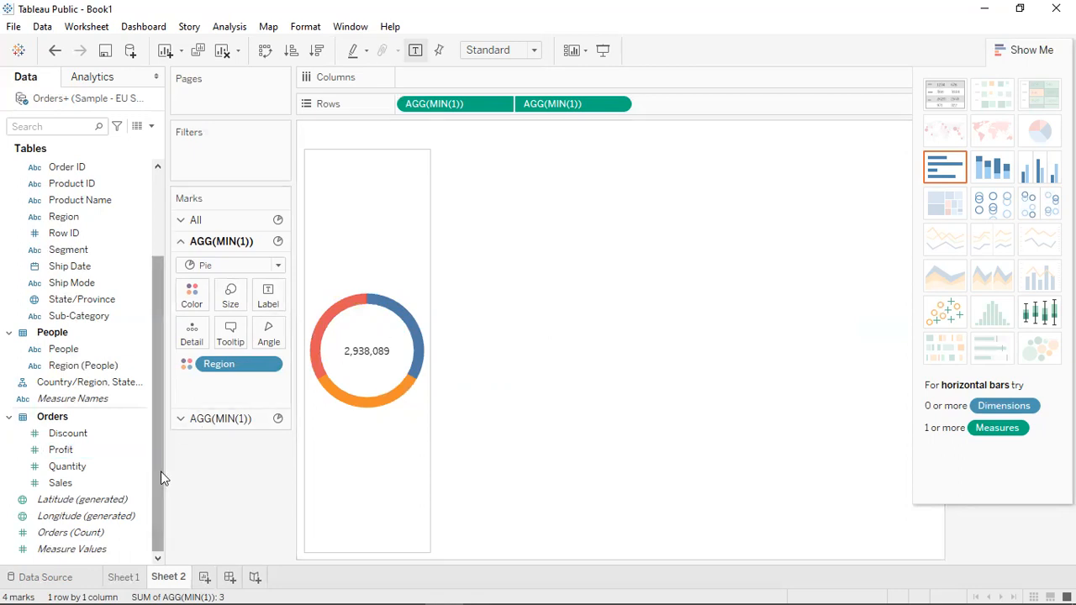
# Use Sales as both the slice angle and the label of the outer MIN(1) pie
pyautogui.click(87, 482)
pyautogui.moveTo(109, 488); pyautogui.dragTo(249, 302)
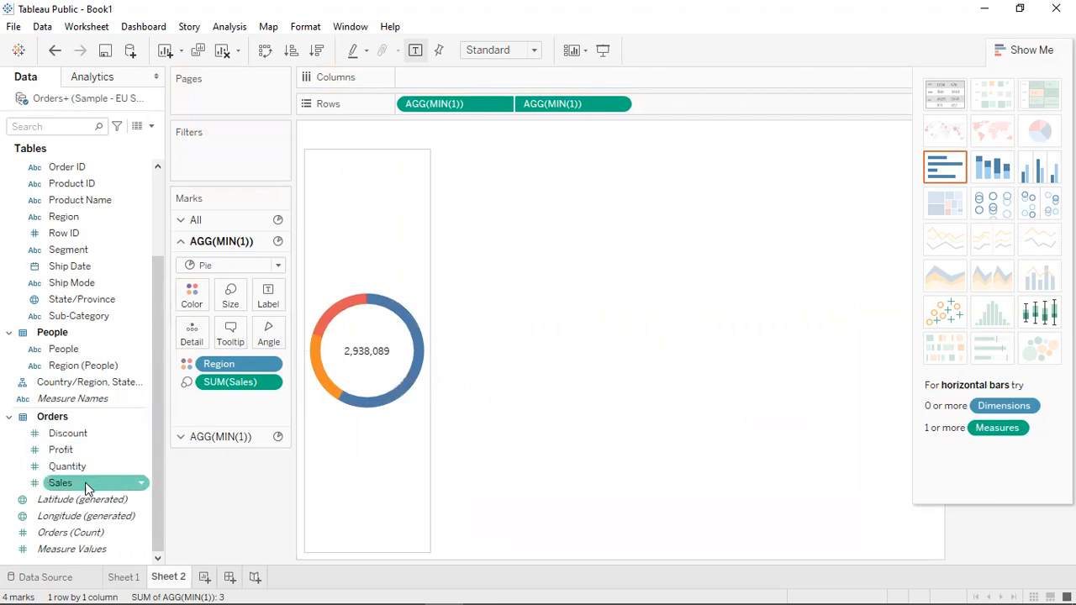
pyautogui.moveTo(88, 486); pyautogui.dragTo(272, 306)
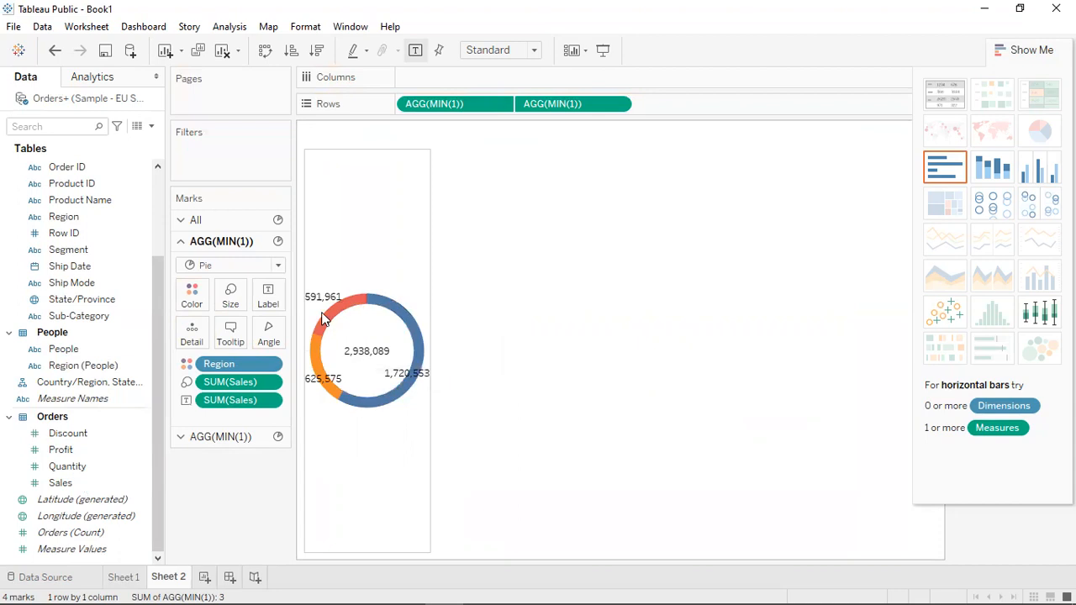
# Format the donut's Sales numbers as Currency (Custom) in Thousands (K) with 0 decimal places
pyautogui.click(271, 383)
pyautogui.click(284, 387)
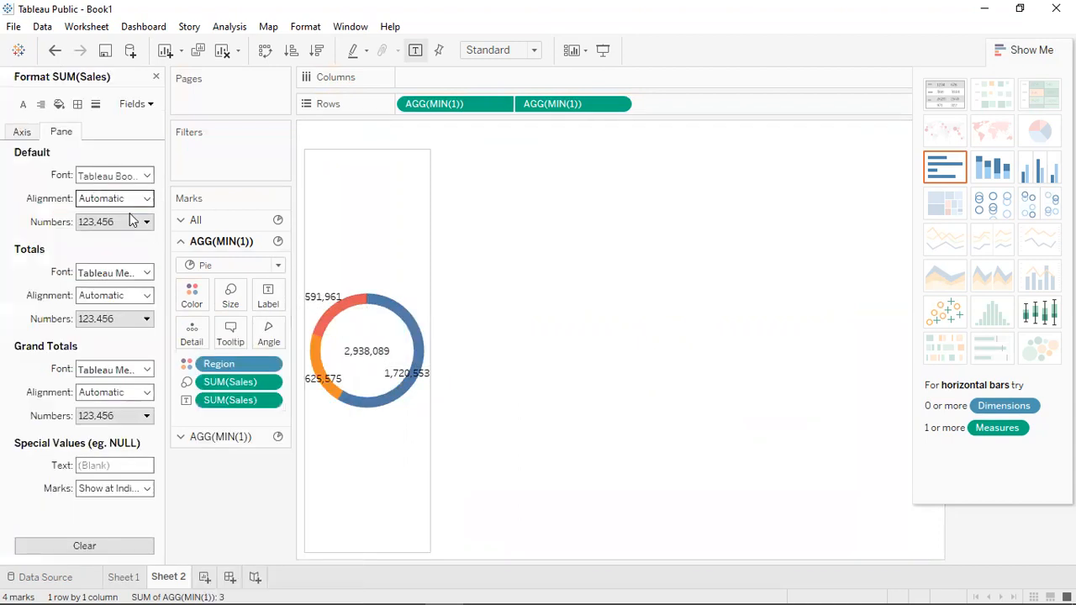
pyautogui.click(140, 224)
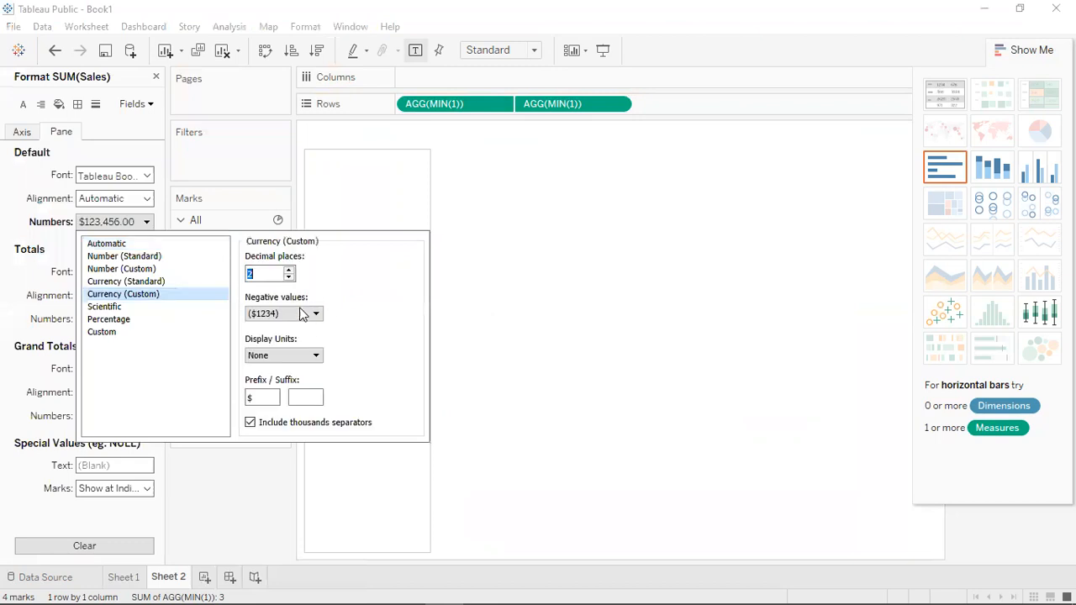
pyautogui.click(312, 355)
pyautogui.click(310, 380)
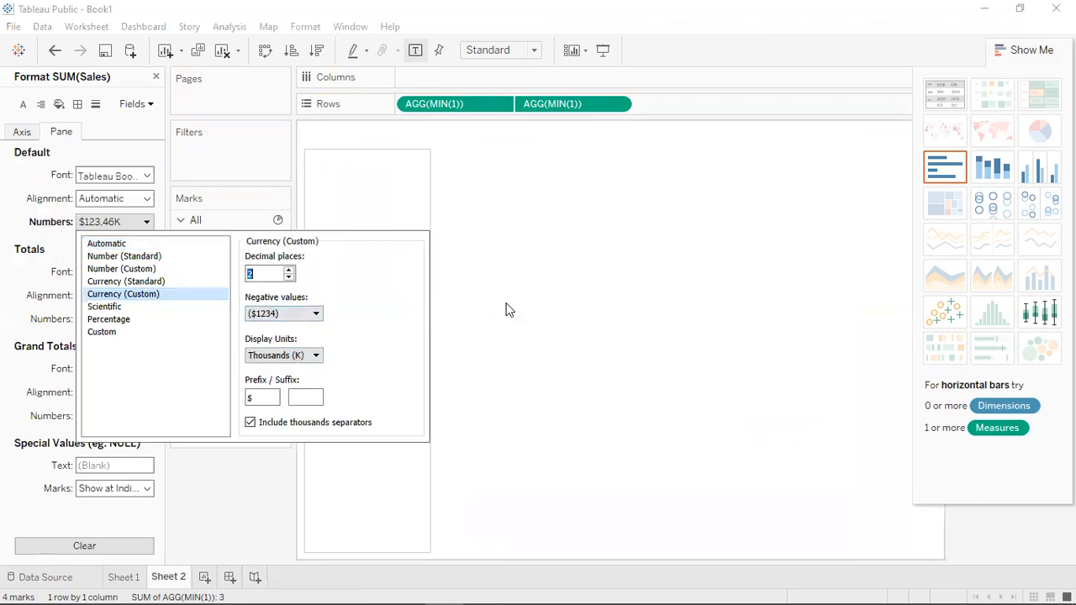
pyautogui.doubleClick(289, 278)
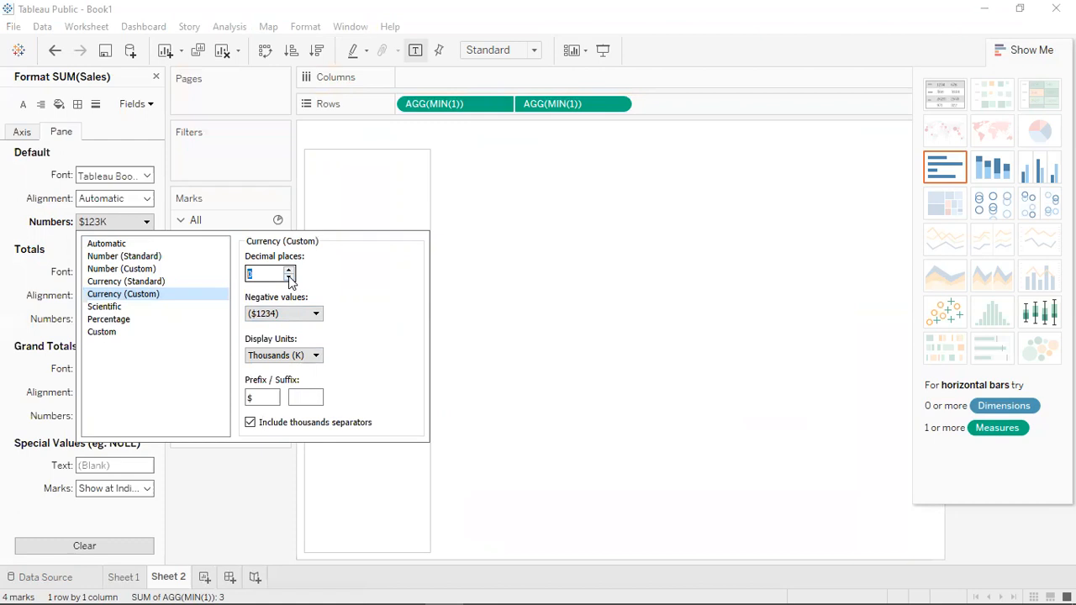
pyautogui.click(708, 310)
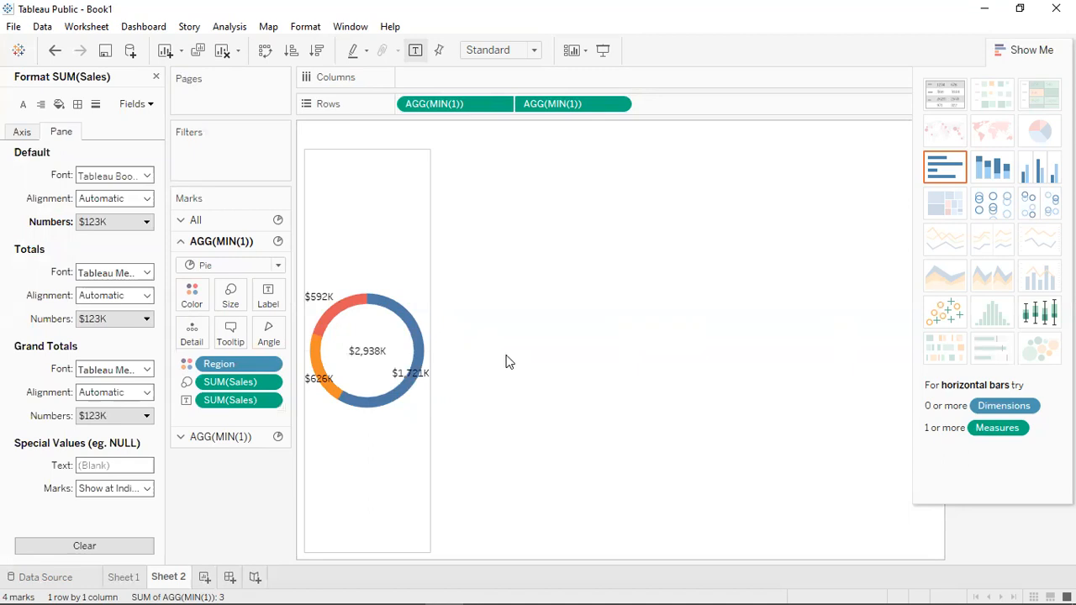
pyautogui.click(156, 78)
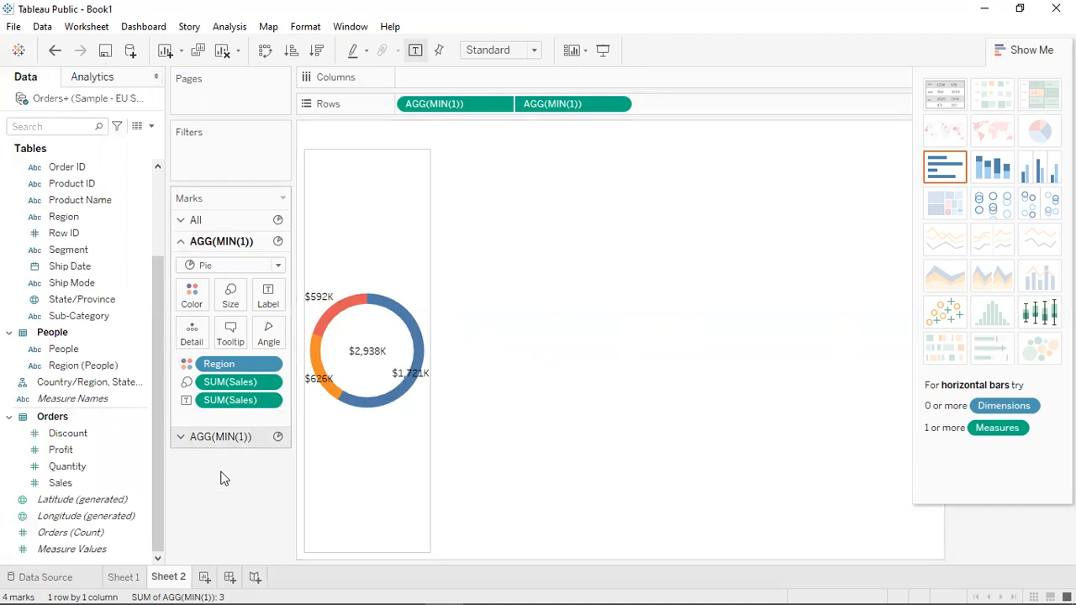
# Create a new dashboard that fits to height with a width of 1120, and hide Show Me
pyautogui.click(227, 577)
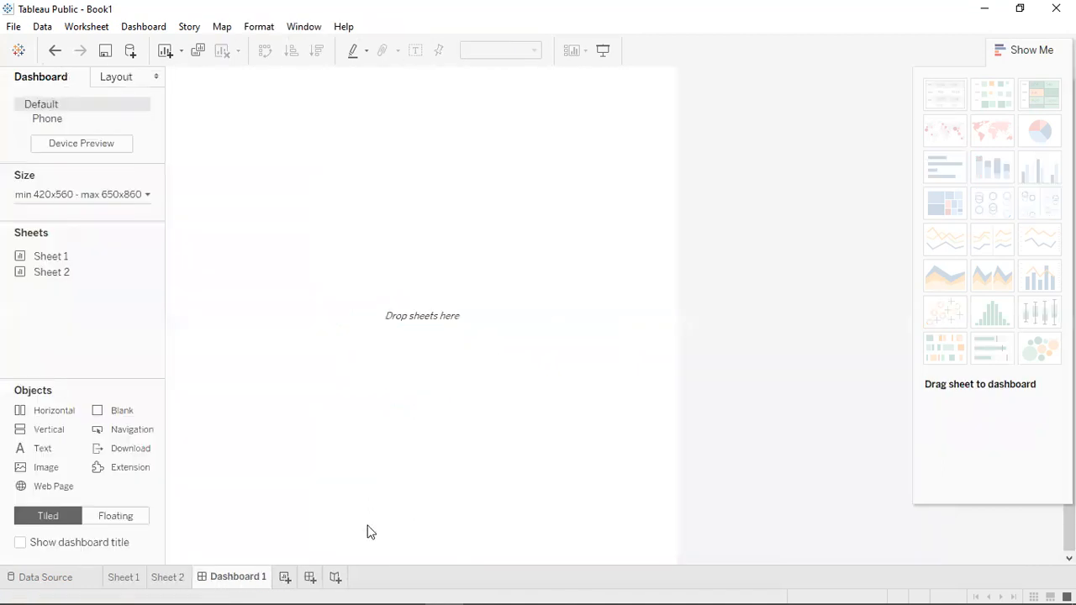
pyautogui.click(86, 194)
pyautogui.write('1020')
pyautogui.press('Return')
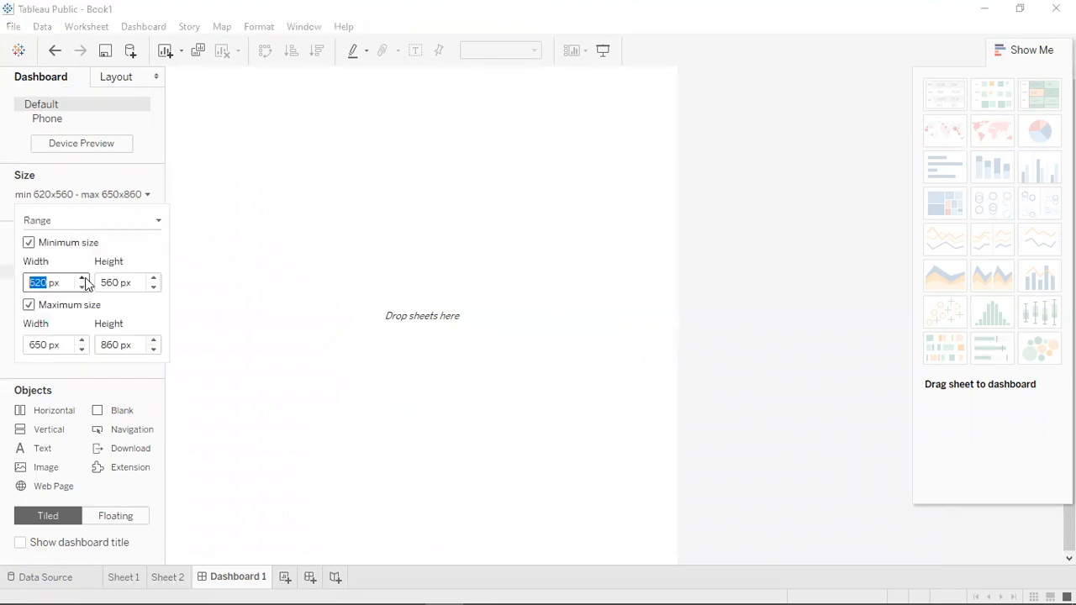
pyautogui.click(1035, 50)
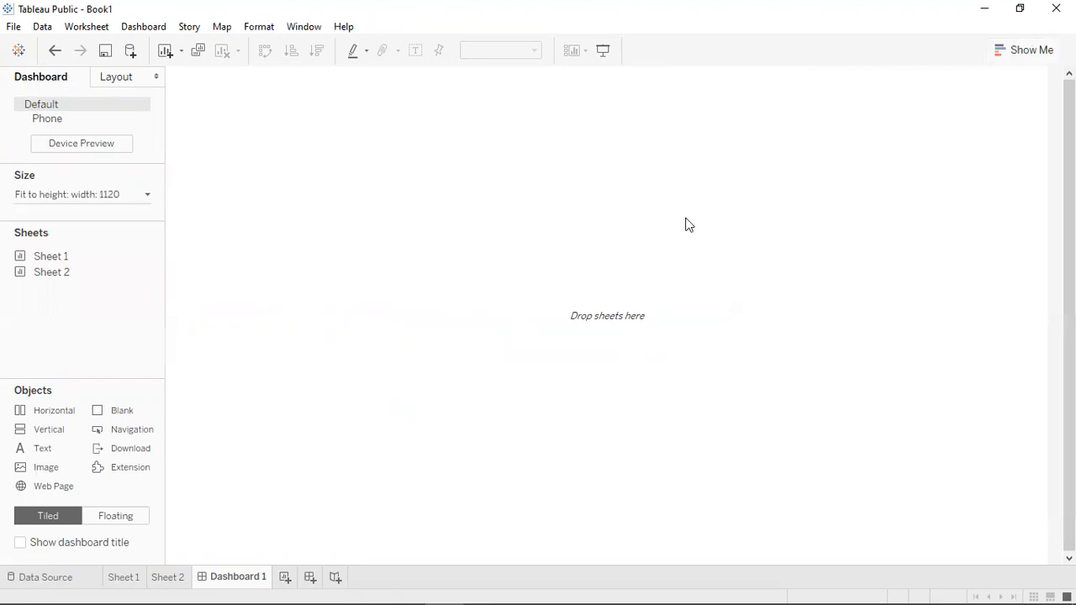
# Add Sheet 1 and Sheet 2 to the dashboard, placing the bar chart and donut chart side by side
pyautogui.doubleClick(67, 256)
pyautogui.doubleClick(74, 271)
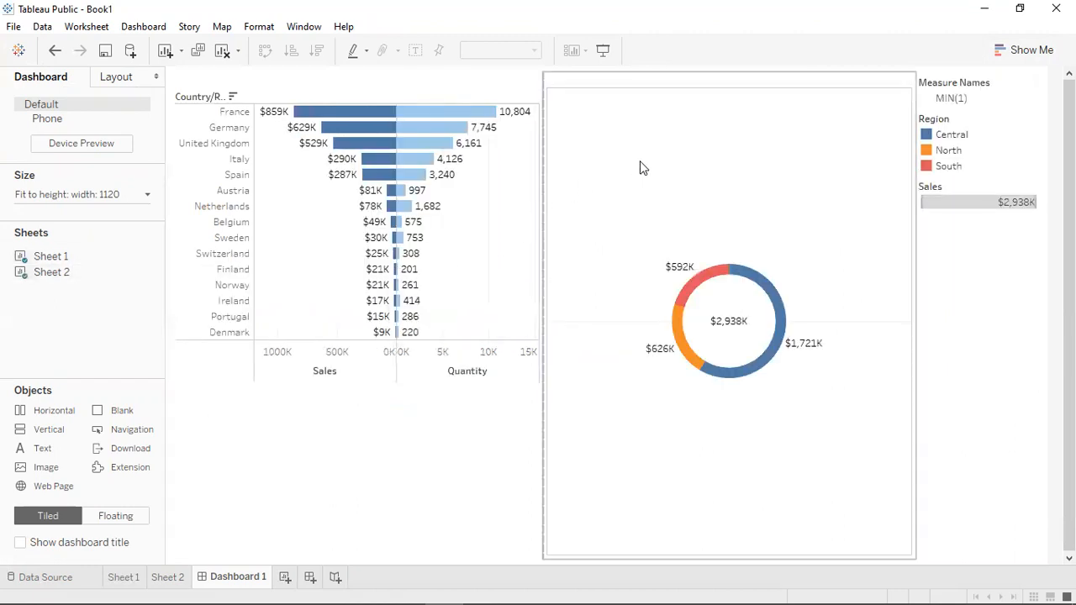
pyautogui.click(329, 183)
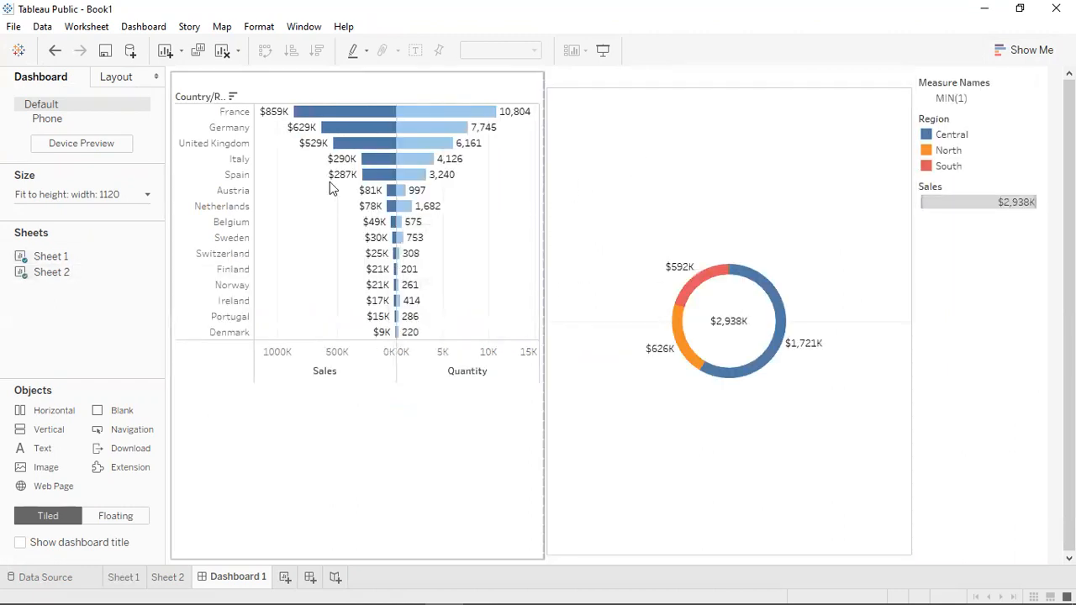
pyautogui.click(978, 309)
pyautogui.click(689, 476)
pyautogui.click(461, 467)
pyautogui.click(649, 344)
pyautogui.click(476, 170)
pyautogui.moveTo(382, 329)
pyautogui.click(588, 269)
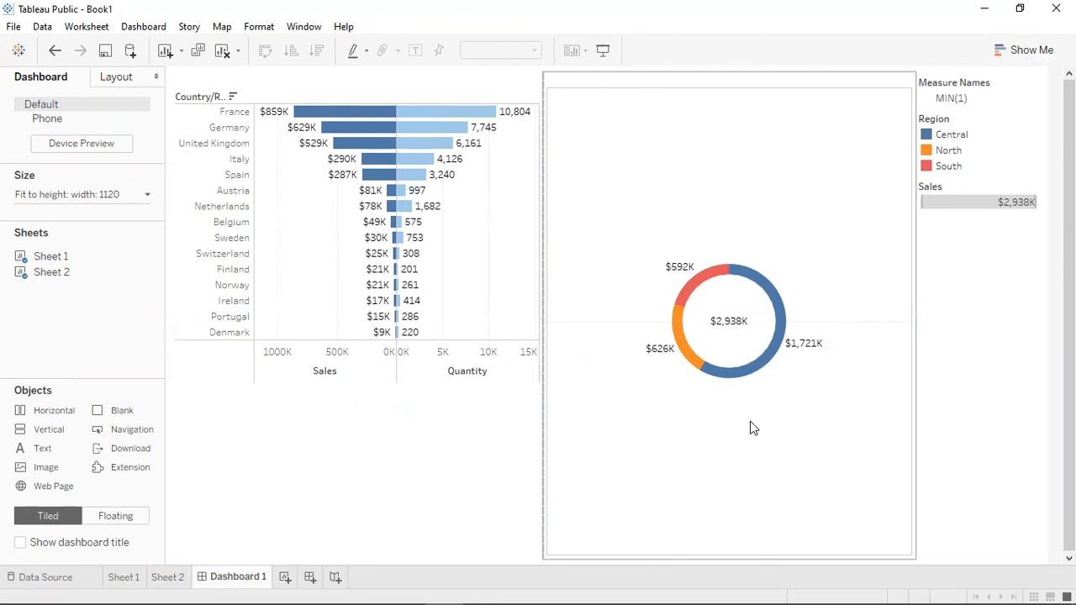
# Show the dashboard title and replace its text with "Sum of Sales Dashboard"
pyautogui.click(37, 544)
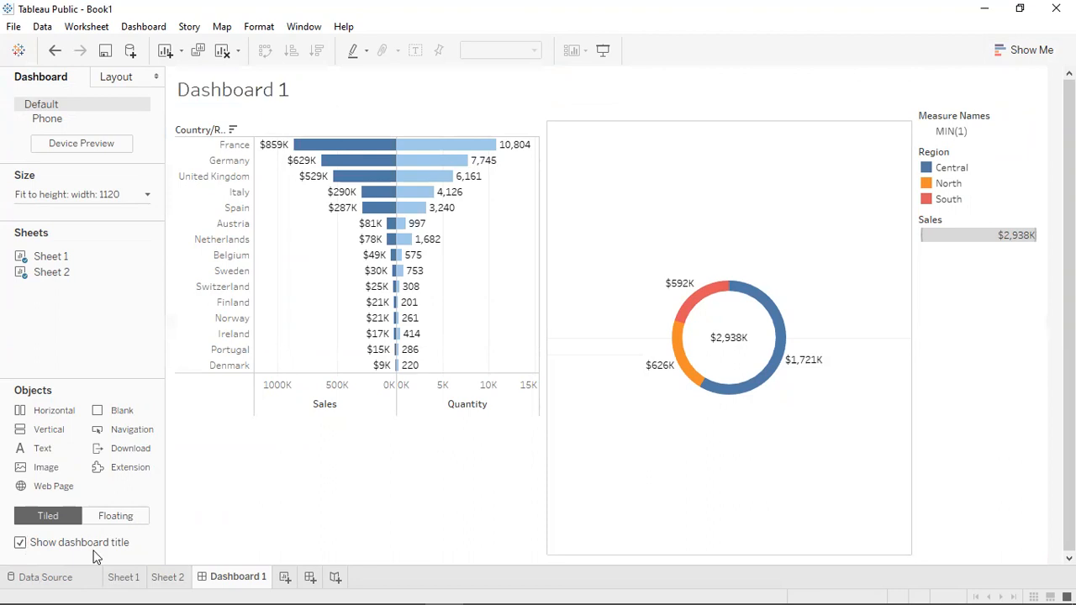
pyautogui.doubleClick(369, 91)
pyautogui.moveTo(433, 141); pyautogui.dragTo(562, 142)
pyautogui.write('Sales')
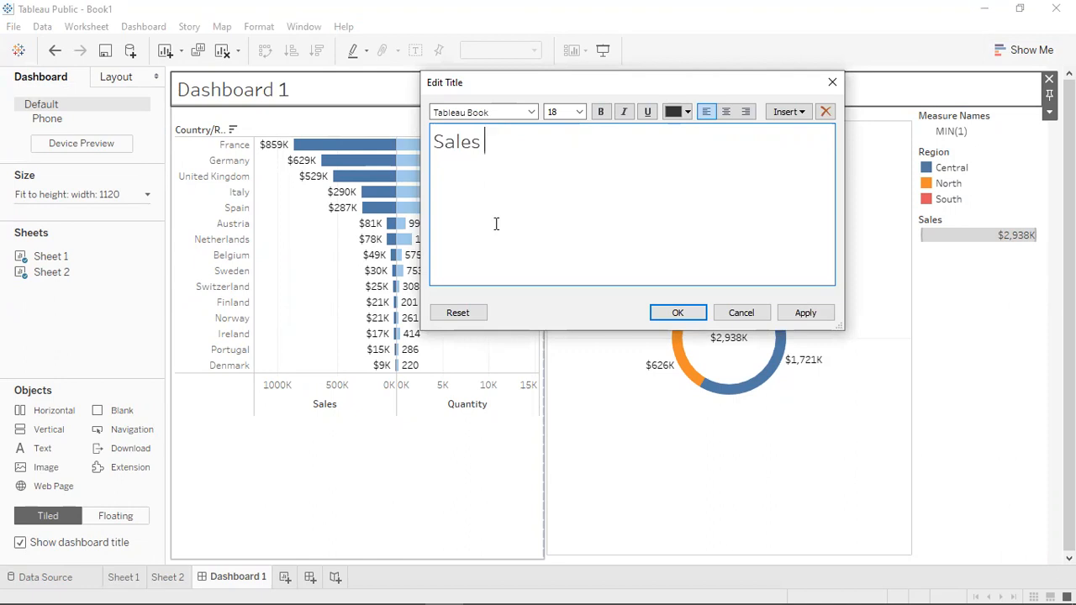
pyautogui.press('Left')
pyautogui.press('Left')
pyautogui.press('Left')
pyautogui.press('Left')
pyautogui.press('Left')
pyautogui.press('Left')
pyautogui.write('Sum ')
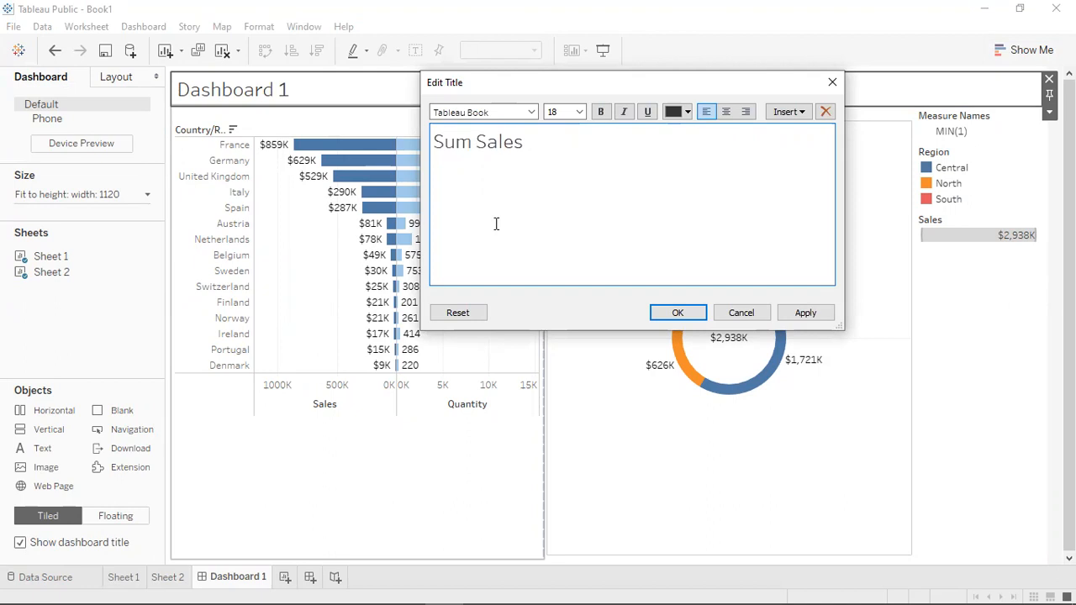
pyautogui.write('of')
pyautogui.press('Right')
pyautogui.write('Dashboard')
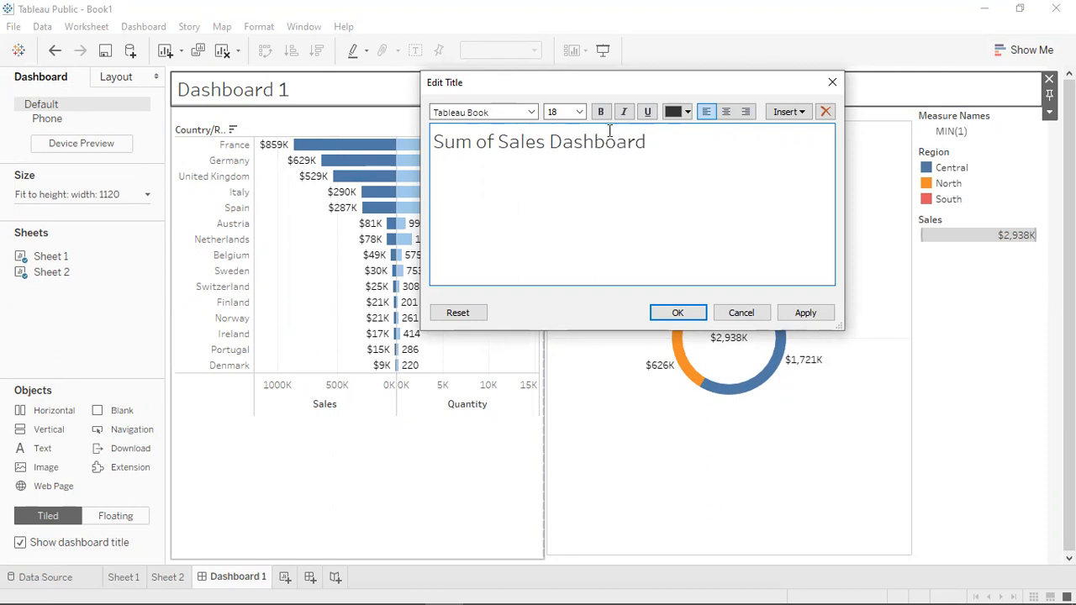
# Format the whole dashboard title as bold, centered Trebuchet MS and apply it
pyautogui.hotkey('ctrl', 'a')
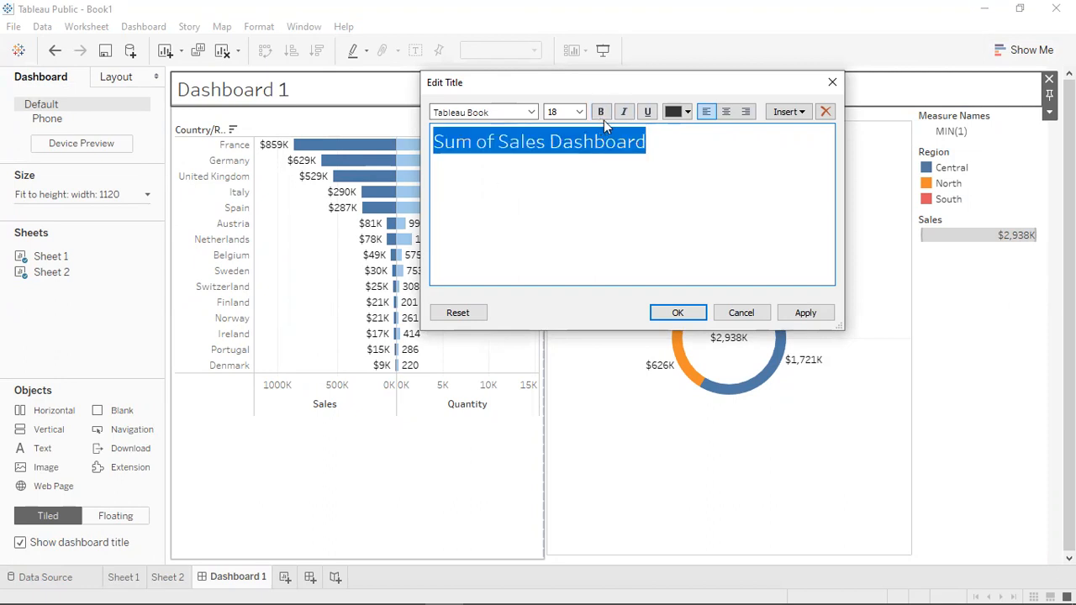
pyautogui.click(600, 112)
pyautogui.click(725, 111)
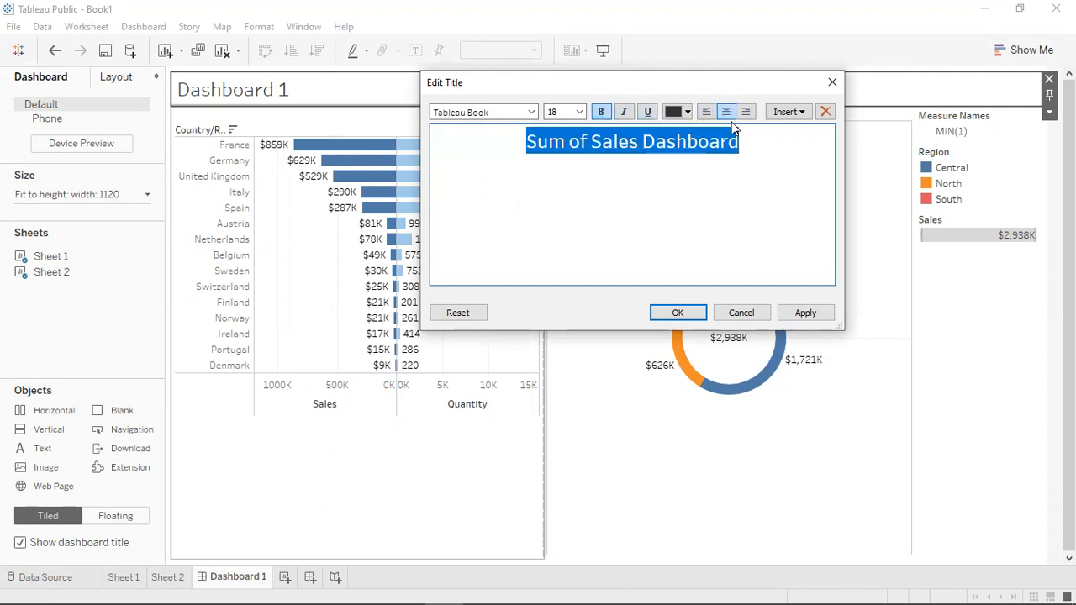
pyautogui.click(532, 113)
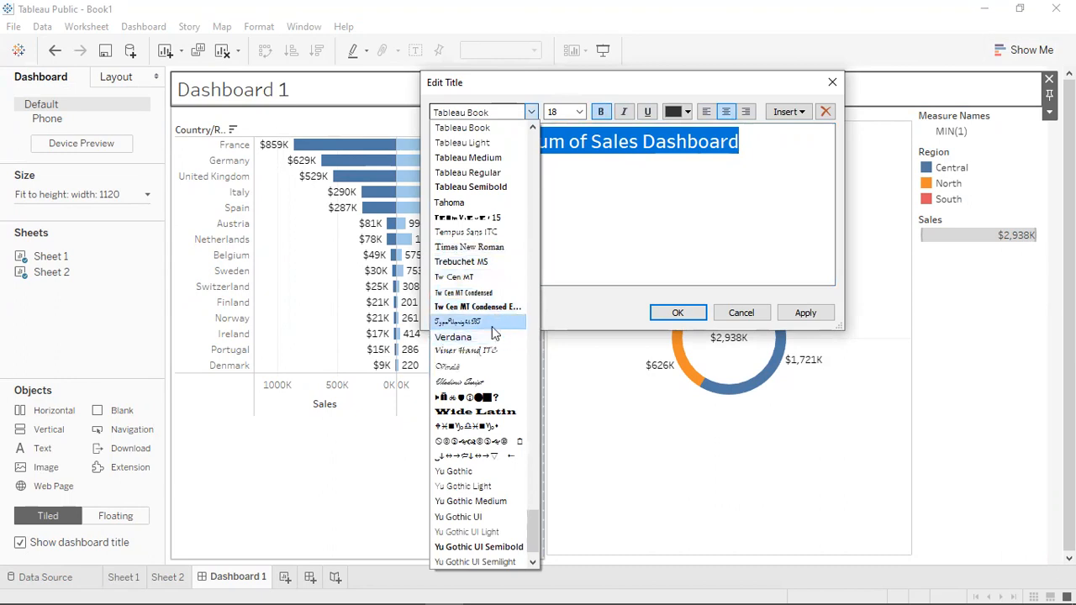
pyautogui.click(492, 324)
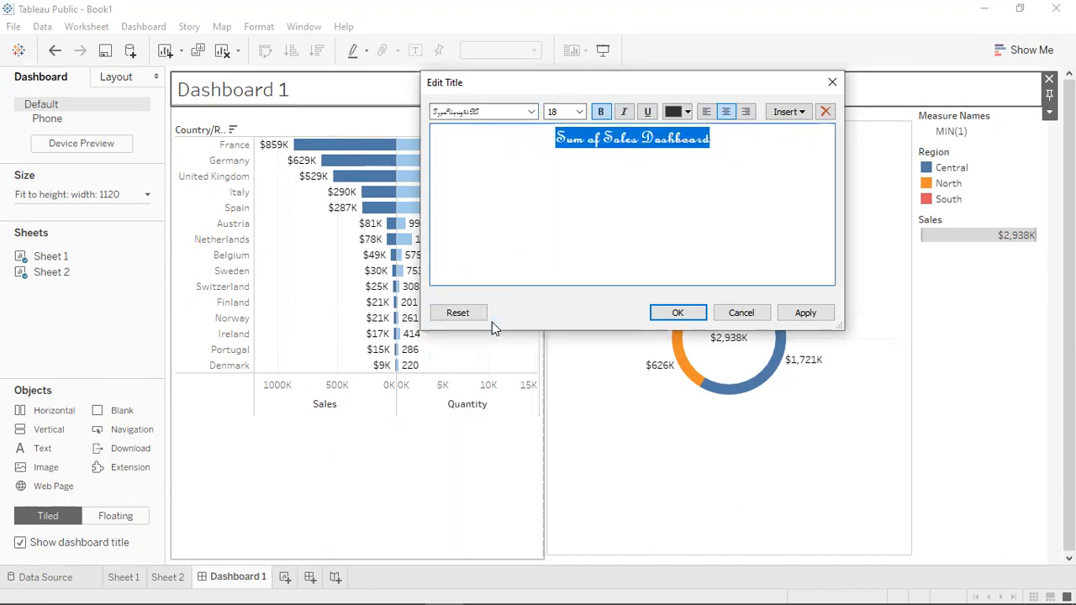
pyautogui.click(532, 112)
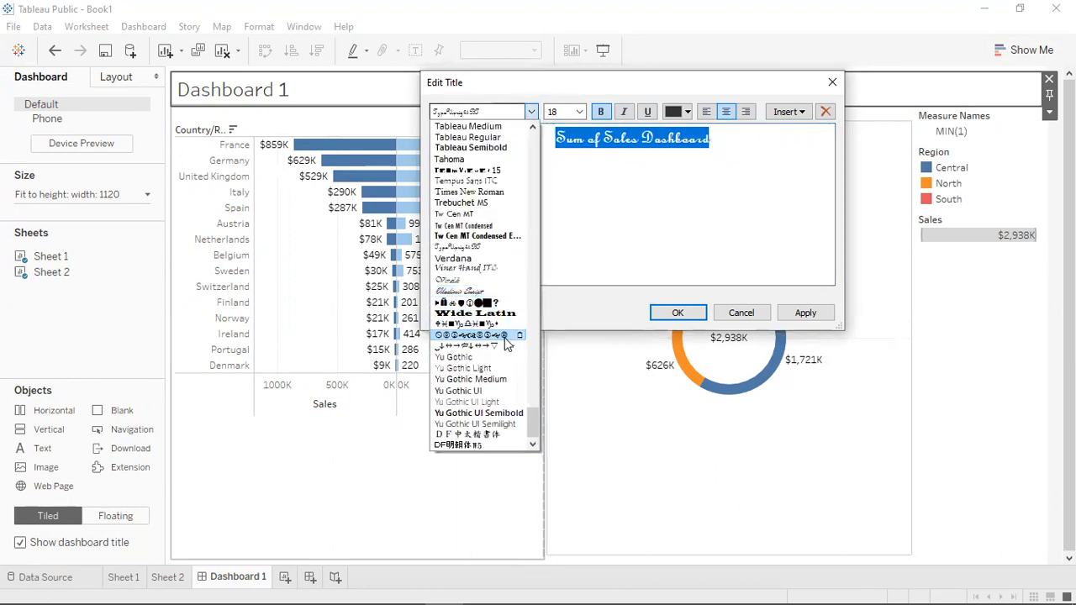
pyautogui.click(489, 202)
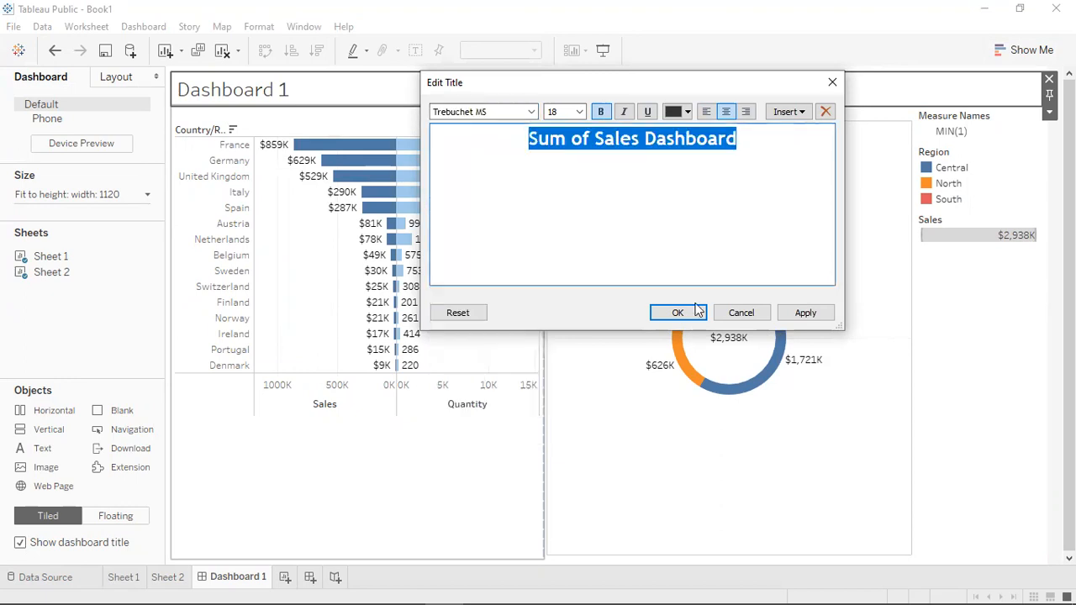
pyautogui.click(802, 312)
pyautogui.click(677, 313)
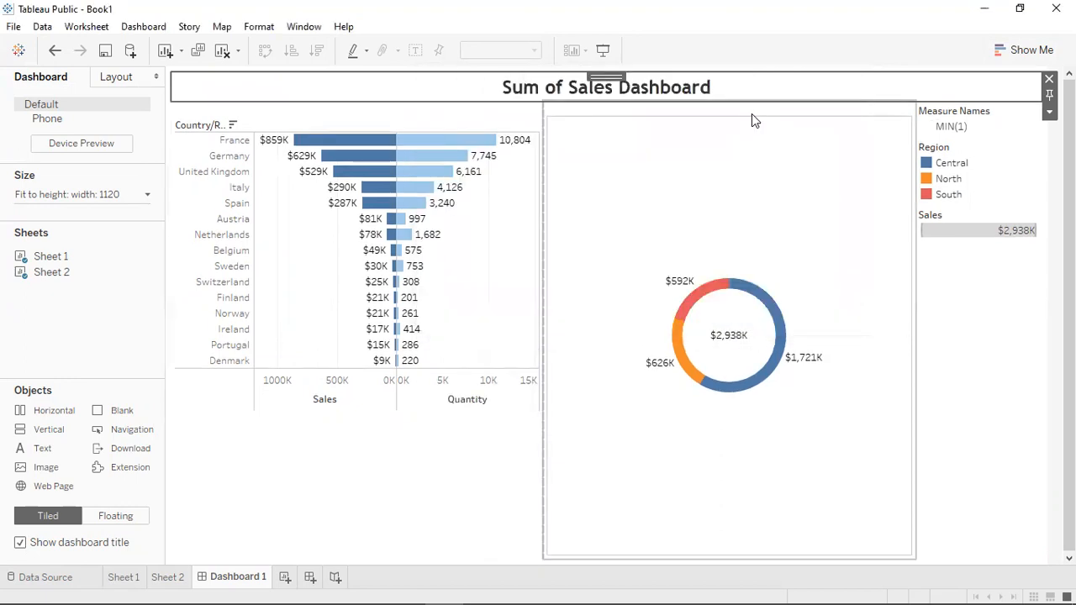